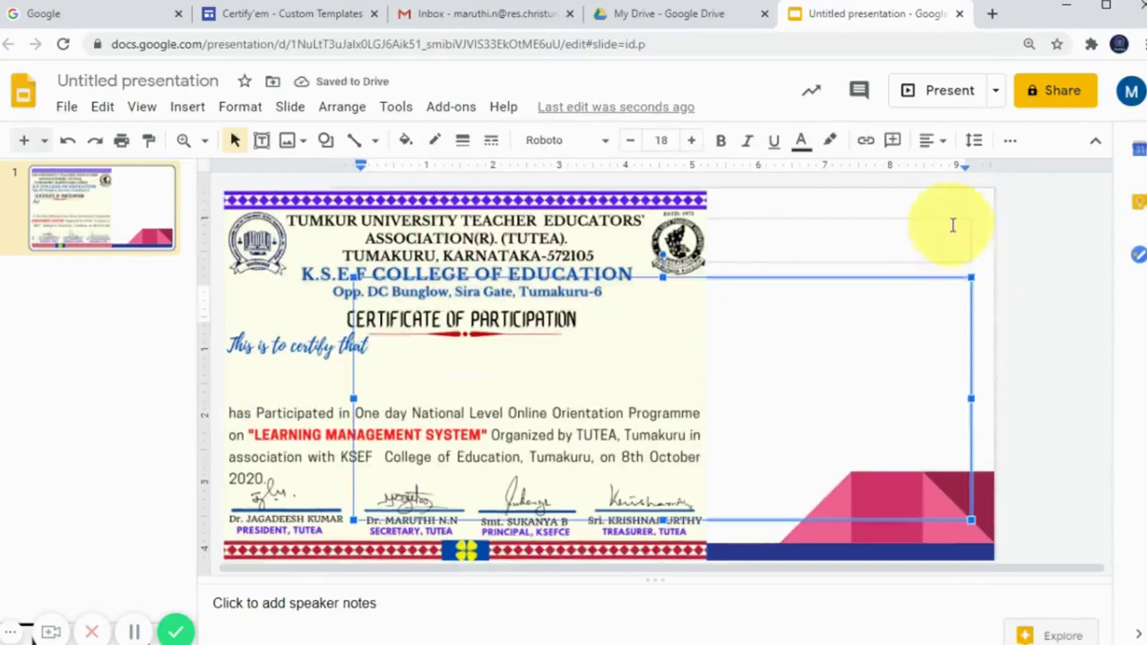
# Apply the Blank layout to the slide and move the certificate image to the slide's centre
pyautogui.click(296, 108)
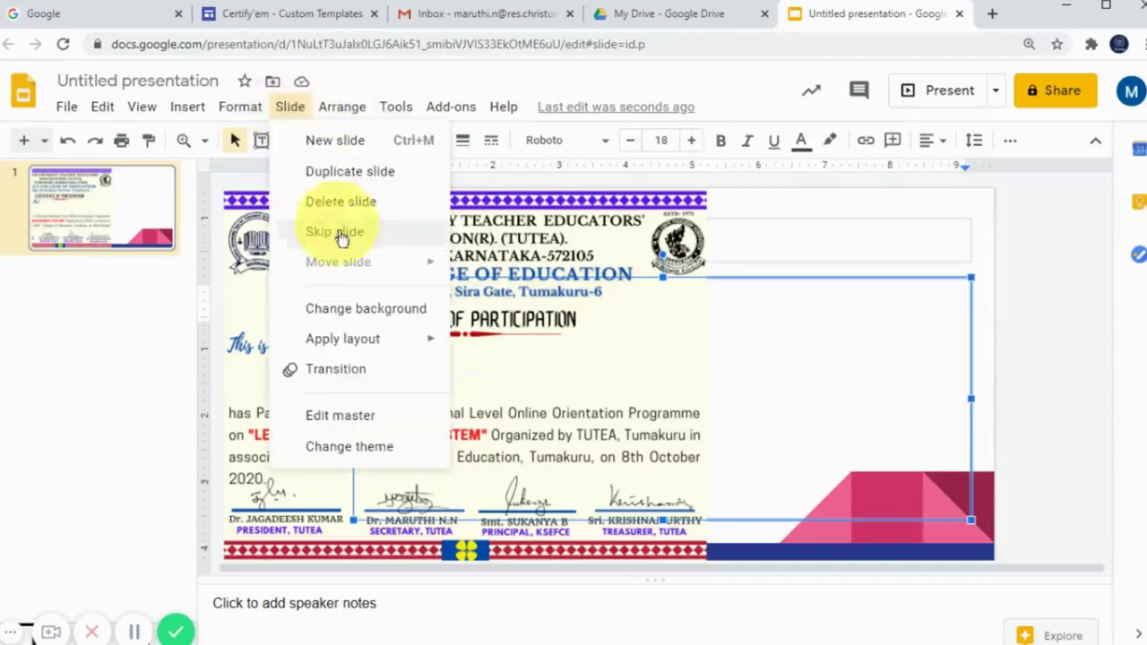
pyautogui.moveTo(417, 343)
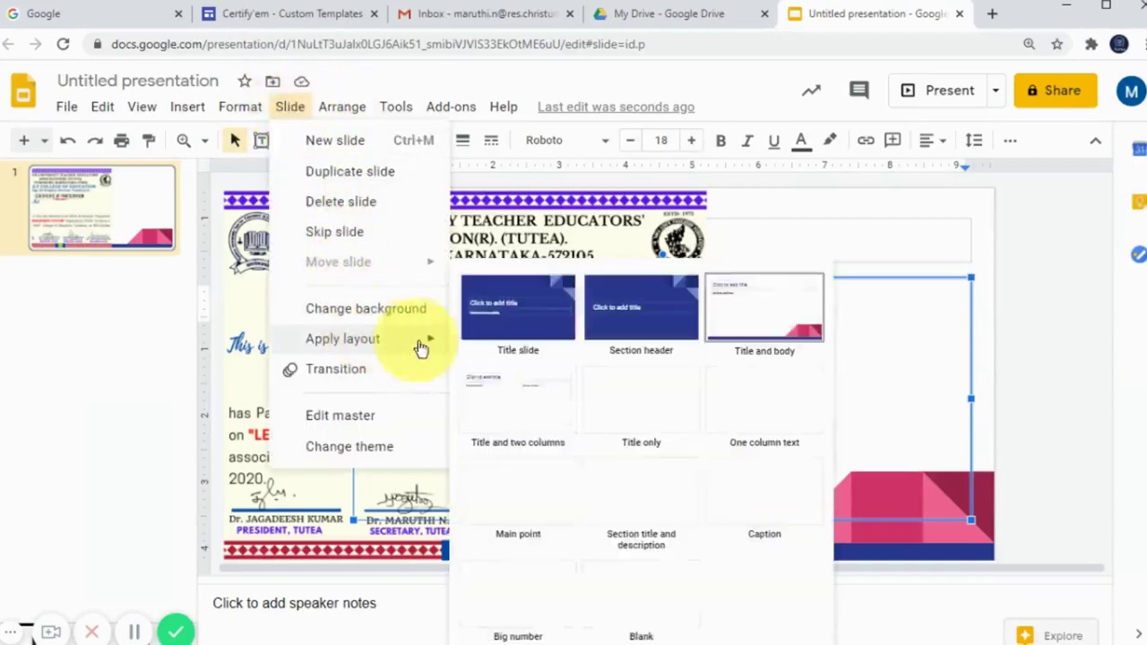
pyautogui.click(644, 611)
pyautogui.moveTo(479, 350); pyautogui.dragTo(660, 358)
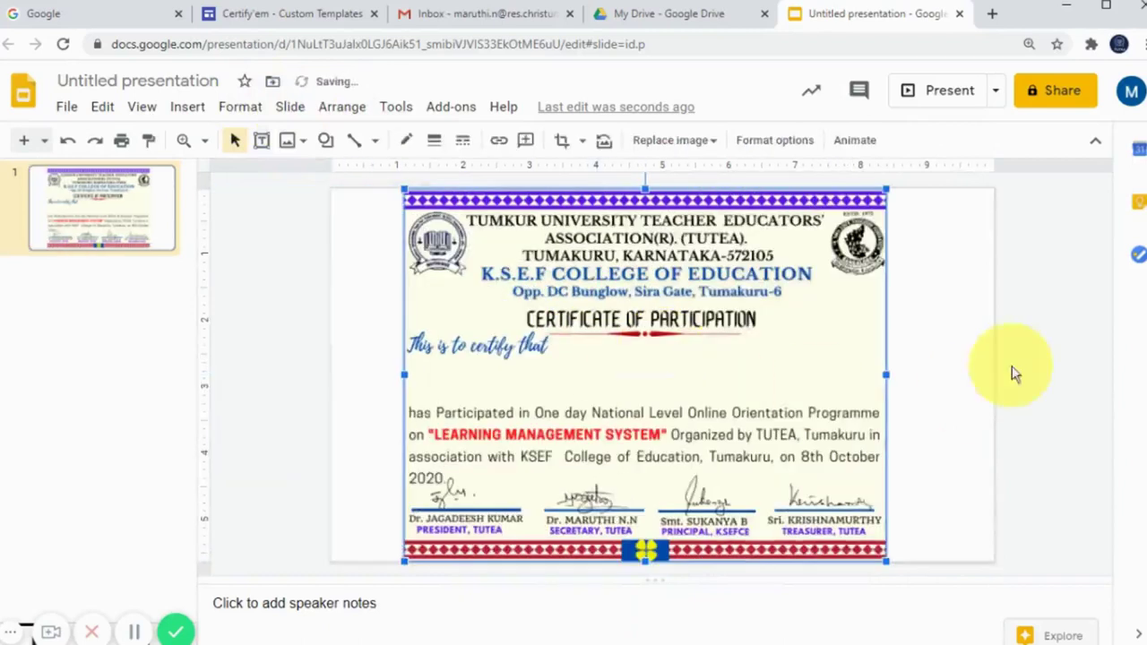
pyautogui.click(948, 402)
# Stretch the certificate image on both sides until it spans the full width of the slide
pyautogui.click(651, 340)
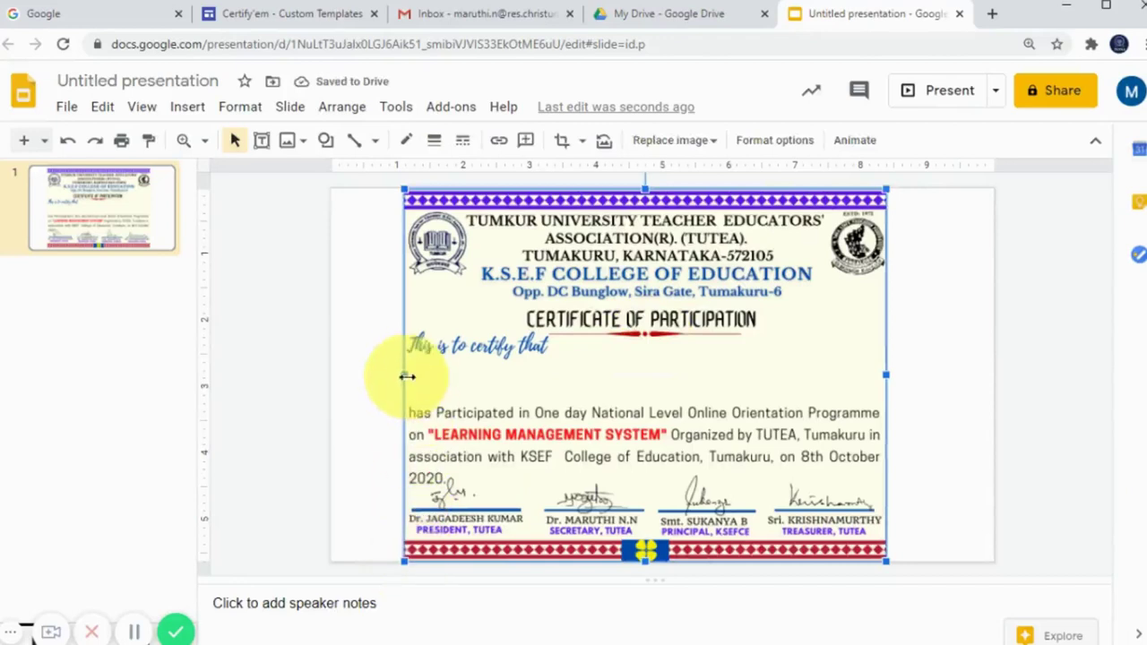
pyautogui.moveTo(395, 375); pyautogui.dragTo(338, 381)
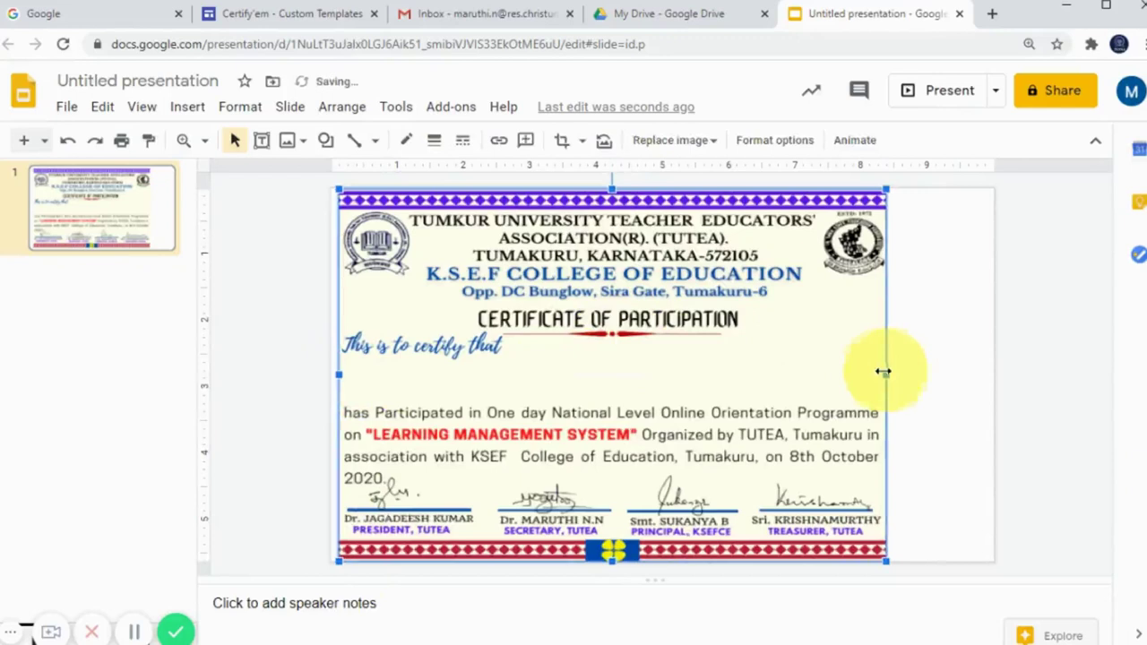
pyautogui.moveTo(903, 379); pyautogui.dragTo(987, 393)
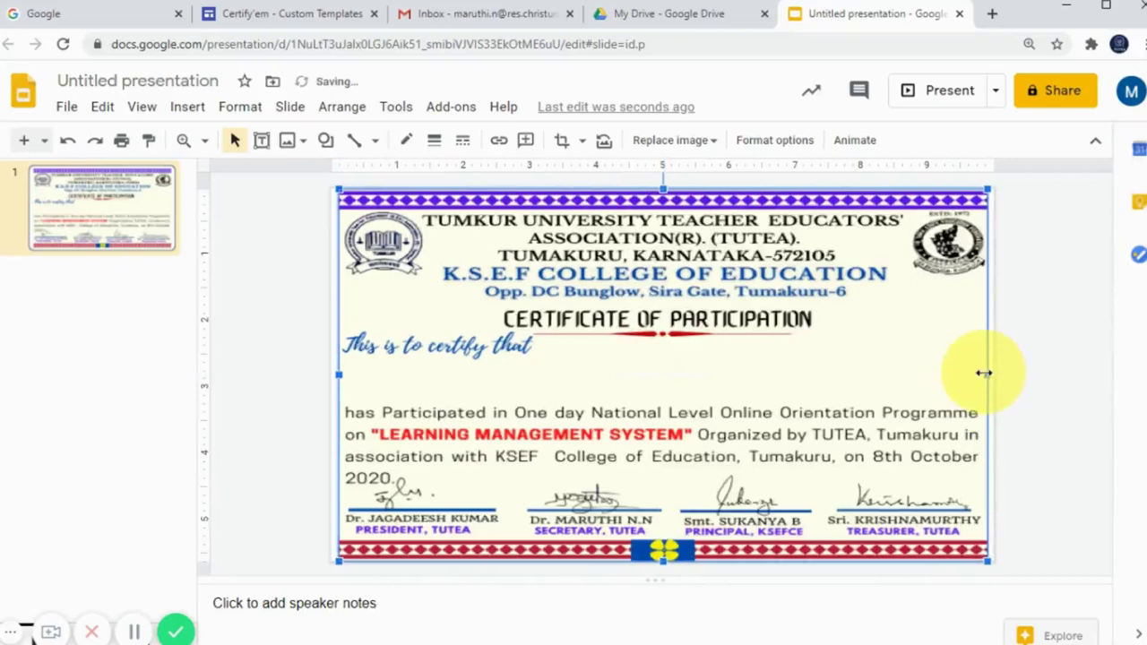
pyautogui.moveTo(984, 373); pyautogui.dragTo(989, 372)
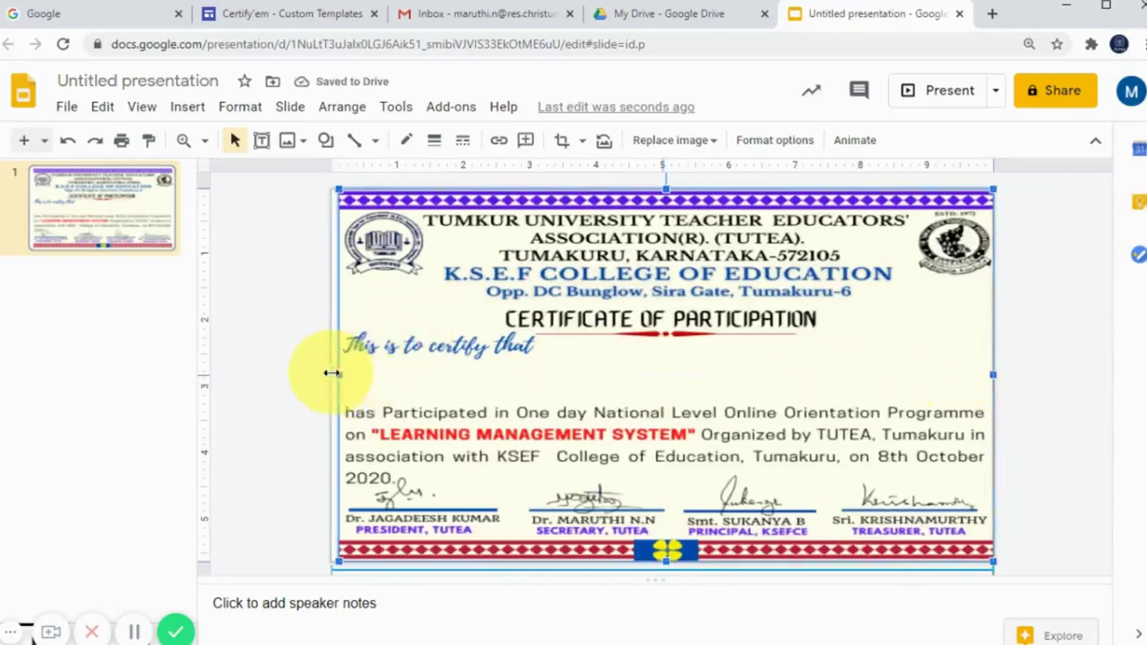
pyautogui.moveTo(332, 372); pyautogui.dragTo(325, 373)
pyautogui.click(1041, 341)
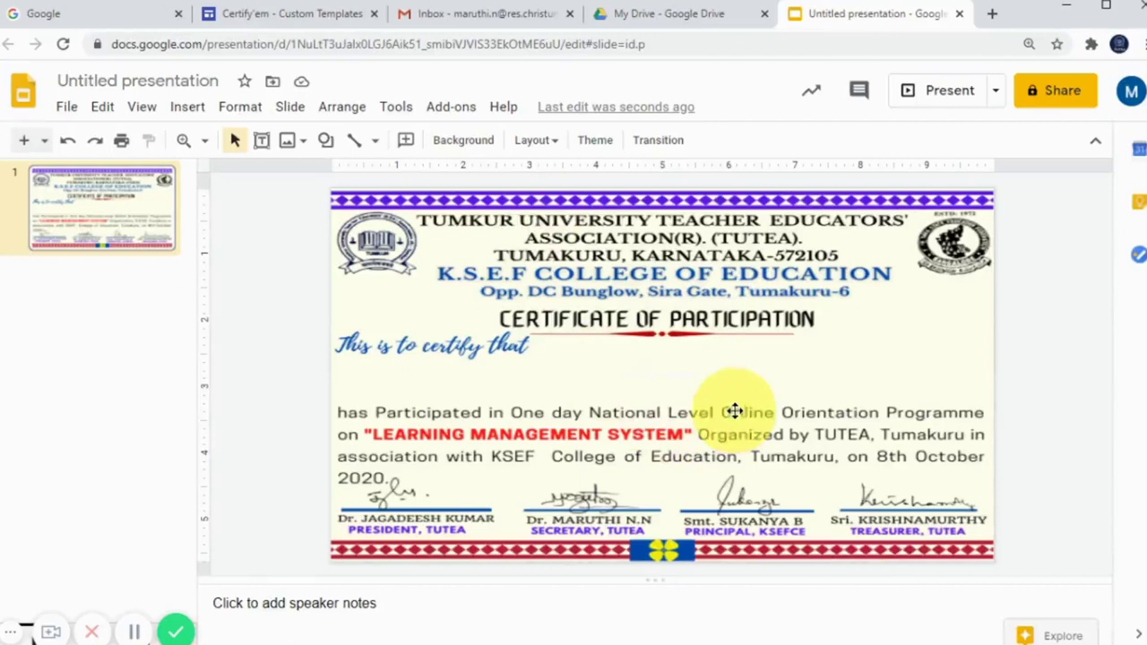
# Examine the merge tags and their descriptions in the table on the Certify'em custom templates page
pyautogui.click(320, 20)
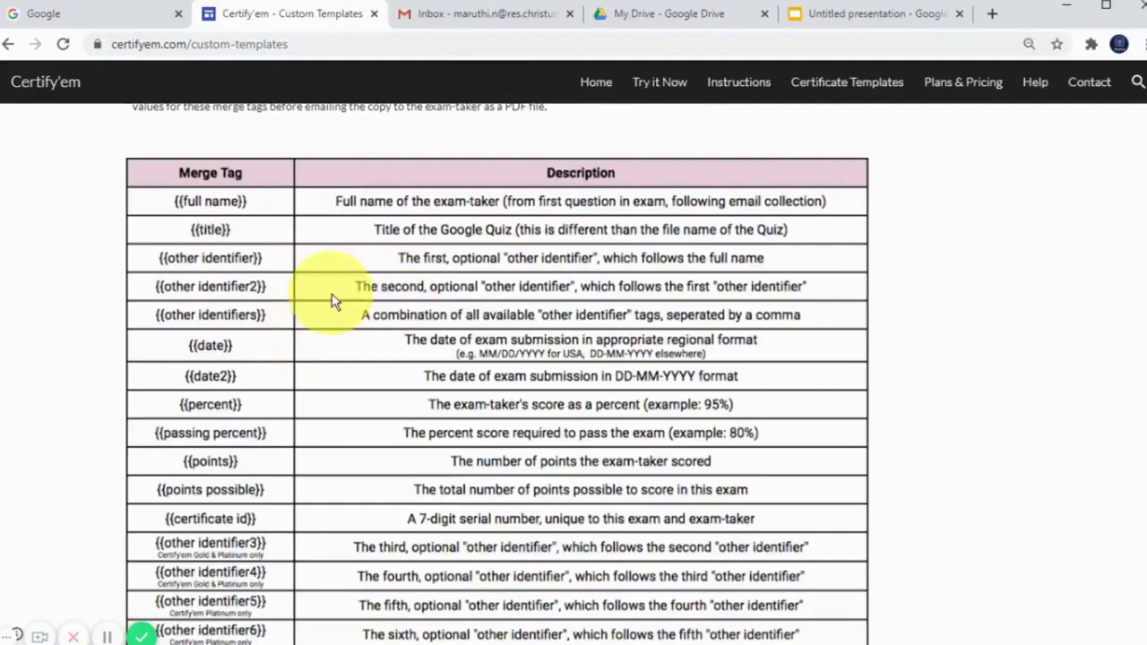
pyautogui.hotkey('ctrl', '+')
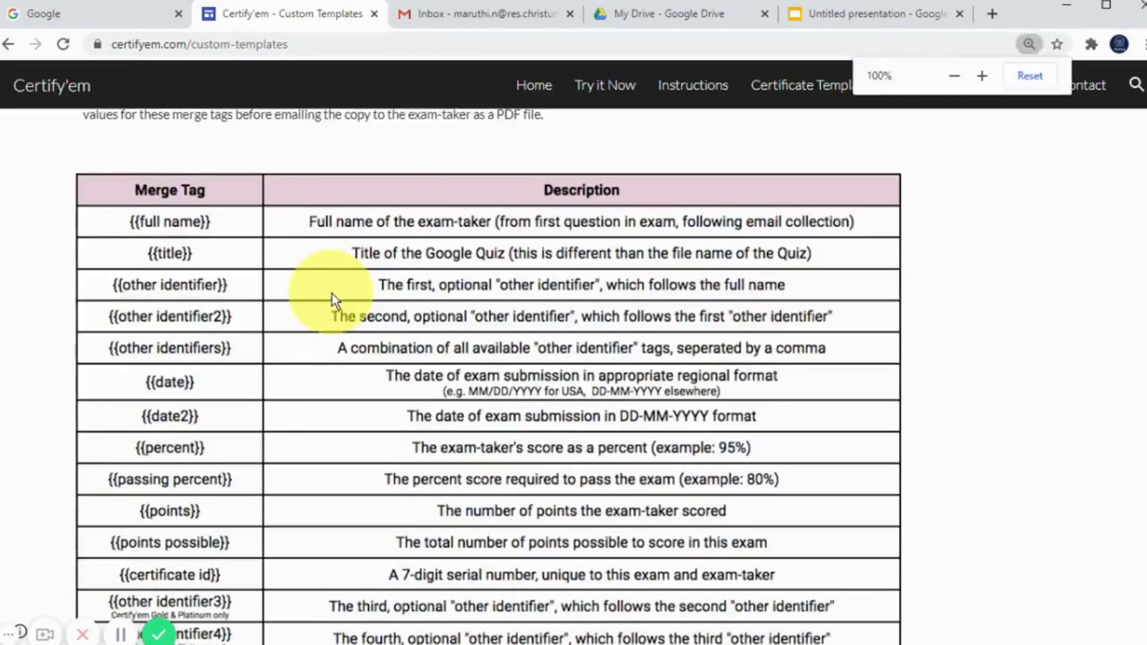
pyautogui.hotkey('ctrl', '+')
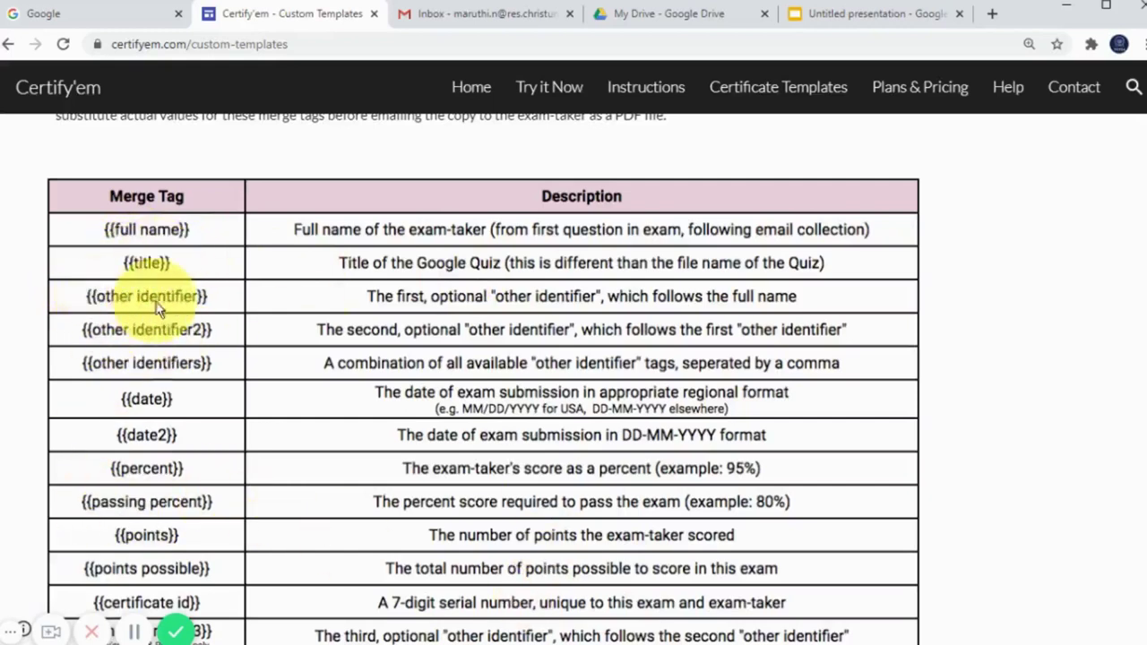
pyautogui.moveTo(599, 632)
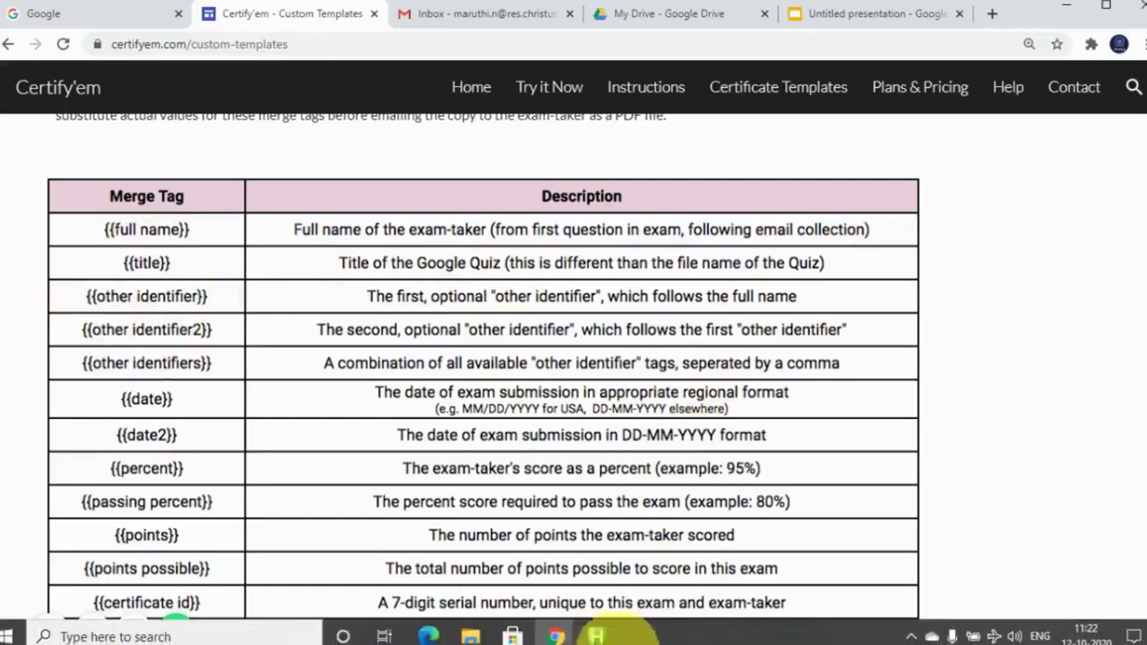
pyautogui.click(911, 636)
pyautogui.rightClick(877, 574)
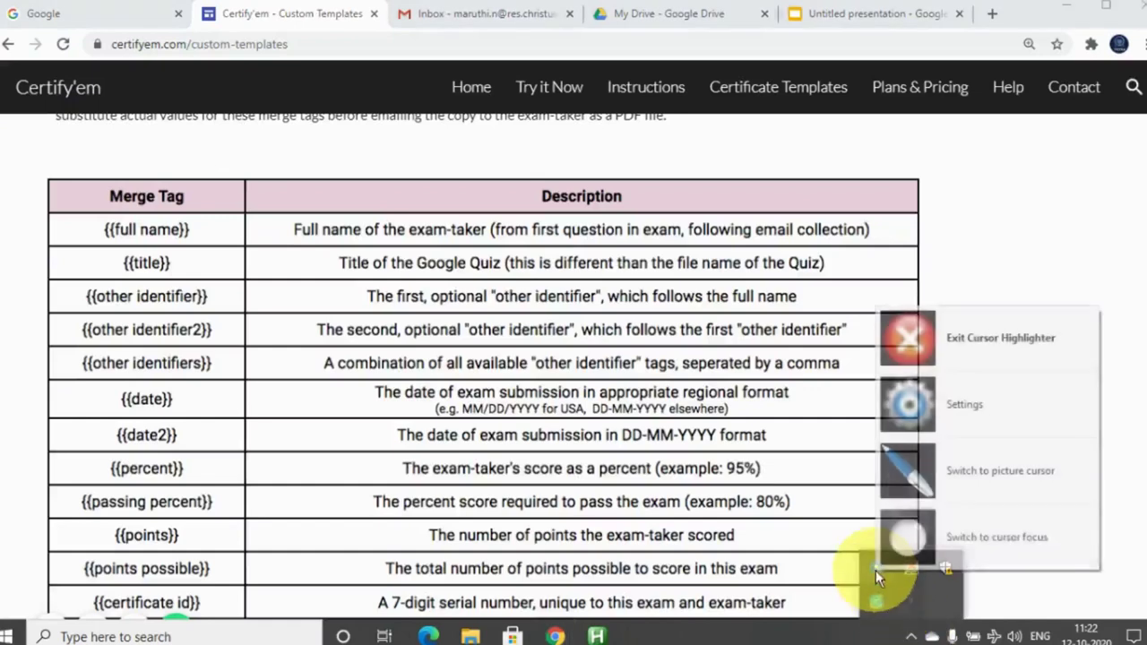
pyautogui.click(905, 536)
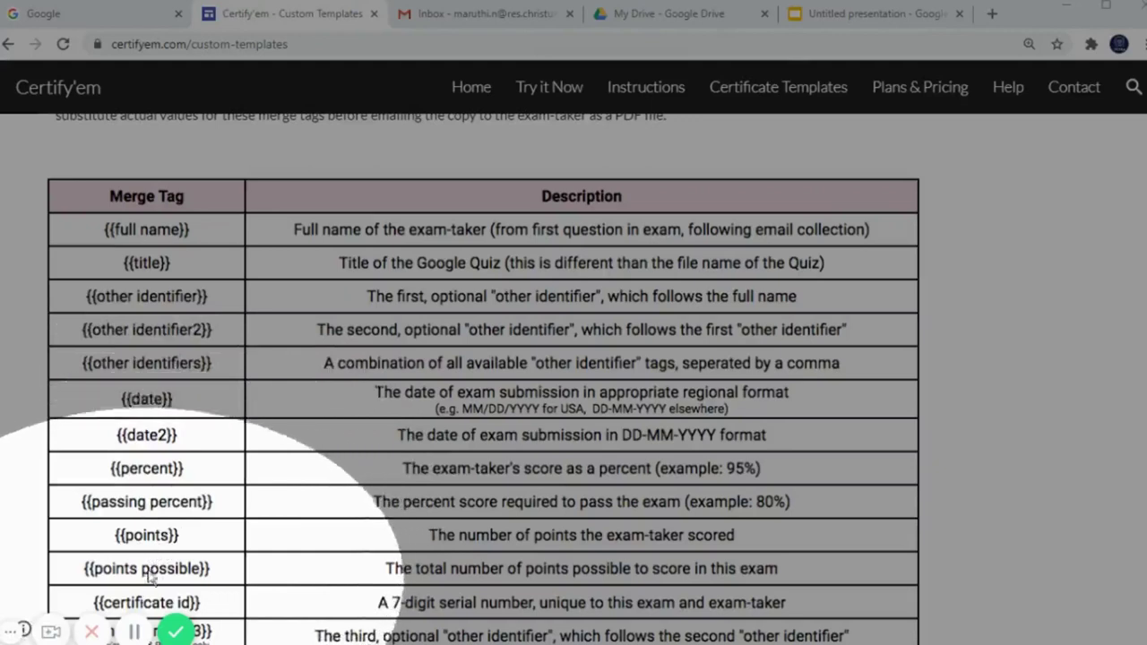
pyautogui.scroll(-1, 166, 538)
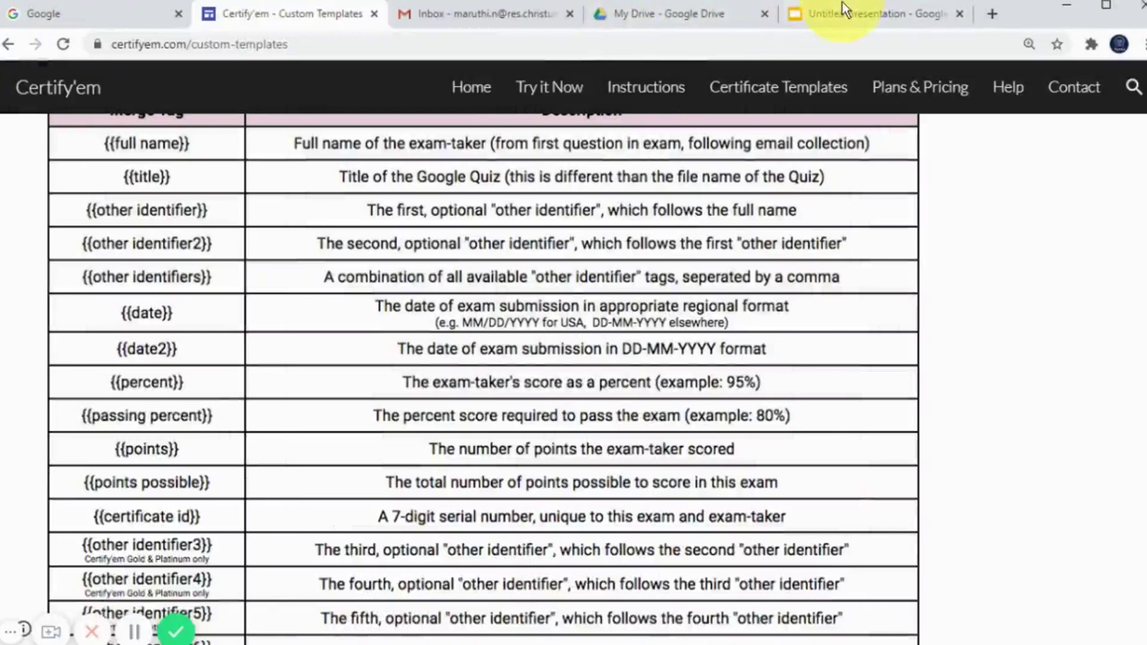
# Return to the certificate presentation in Google Slides and start the Text box tool
pyautogui.click(841, 16)
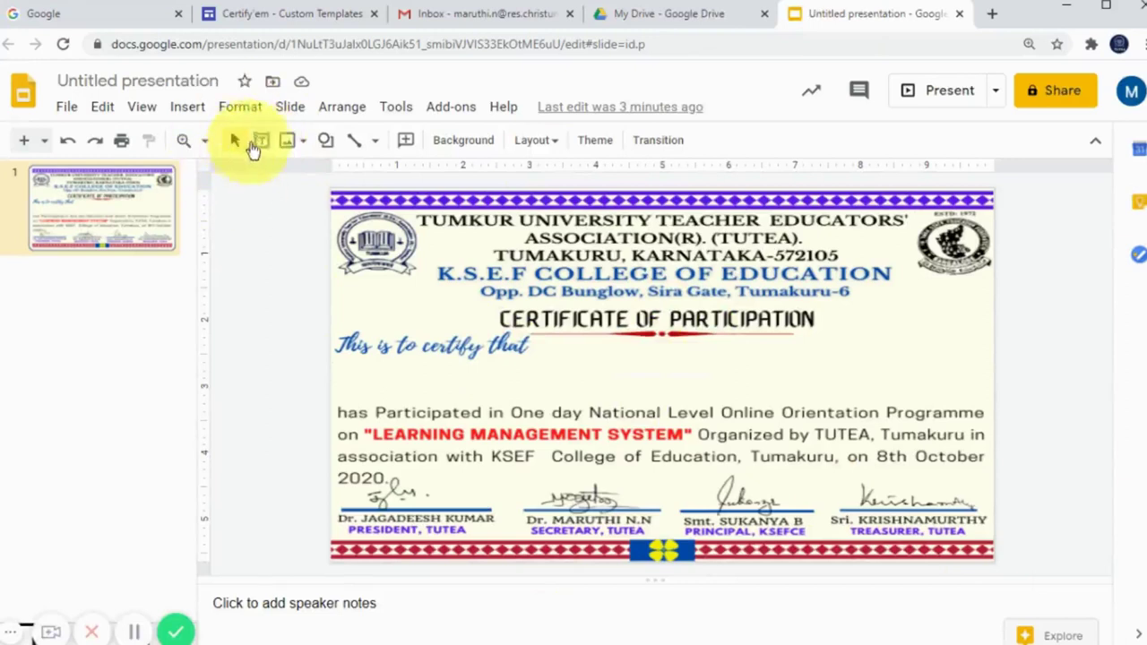
pyautogui.click(262, 139)
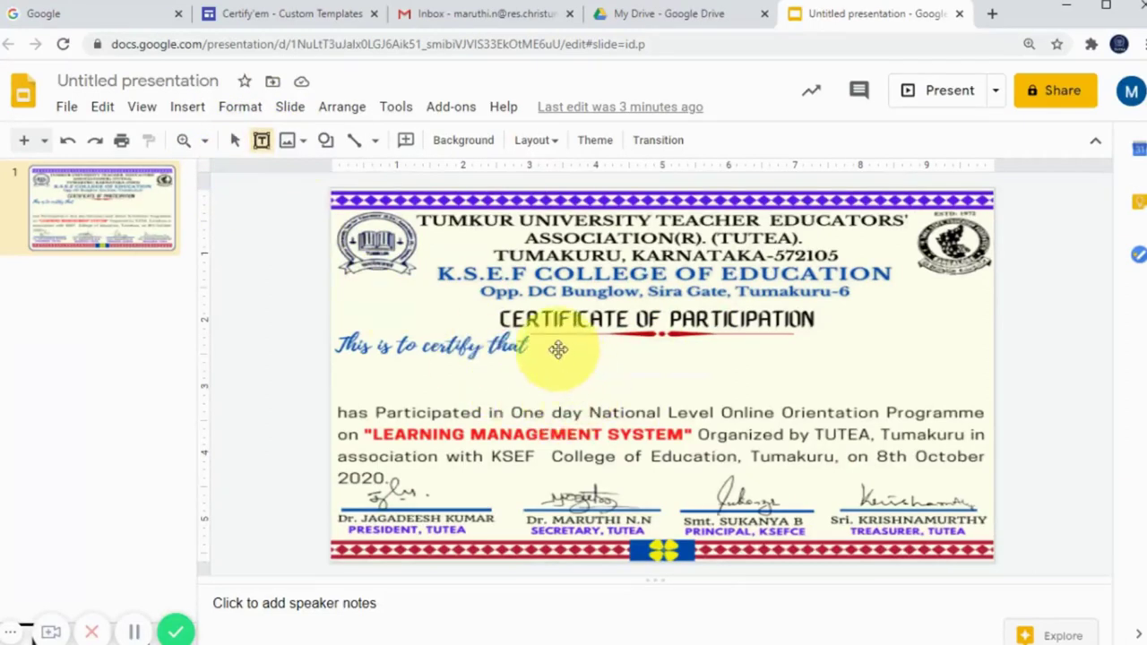
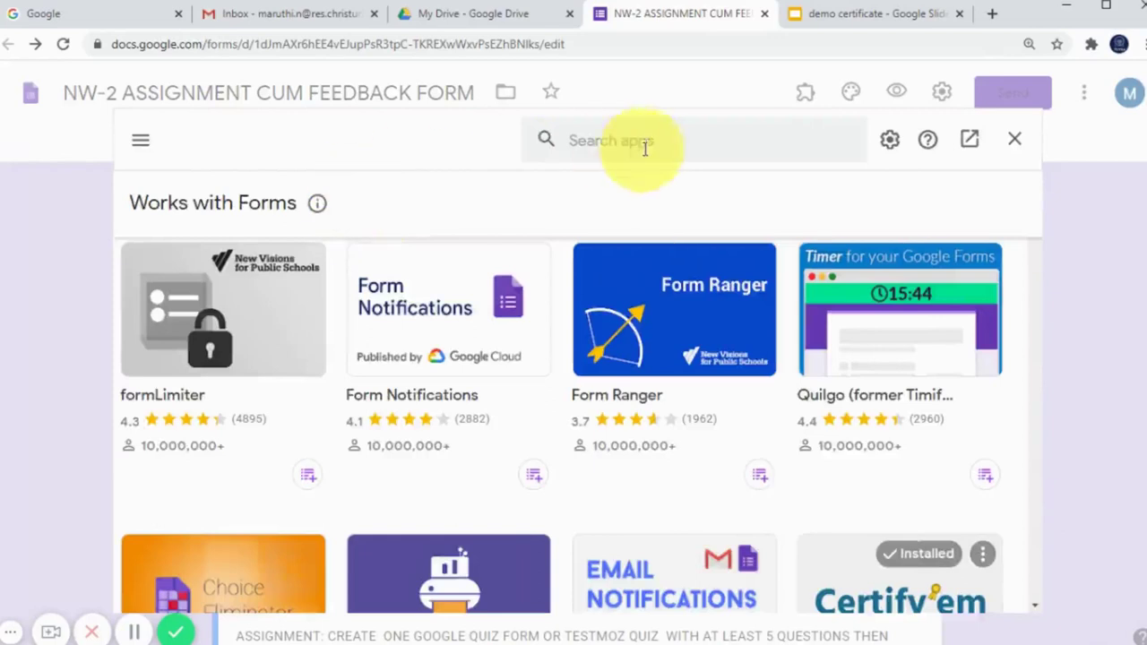
# Search the Google Forms add-ons for "certifyem"
pyautogui.click(645, 144)
pyautogui.write('cerrt')
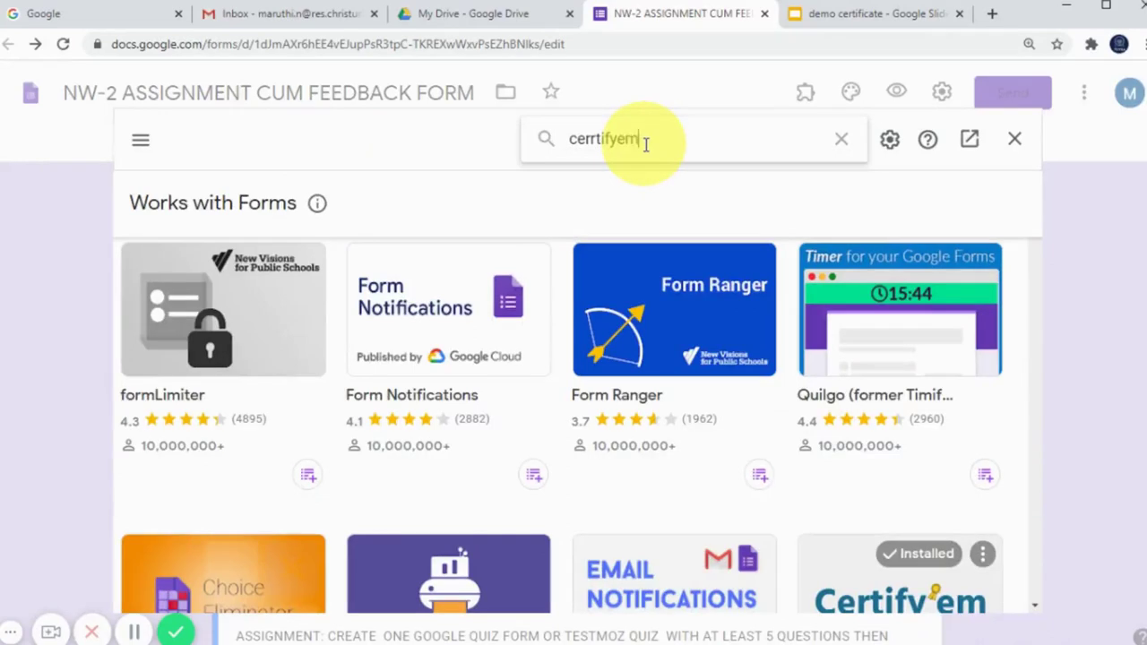
pyautogui.write('ifyem')
pyautogui.press('Return')
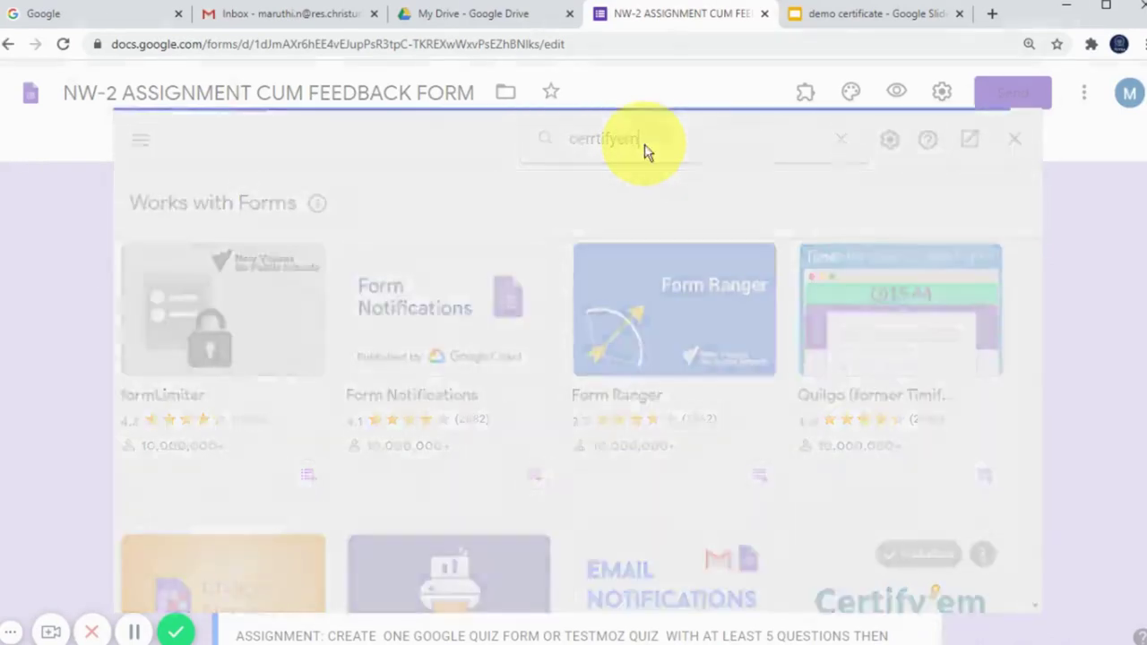
pyautogui.click(595, 143)
pyautogui.press('Return')
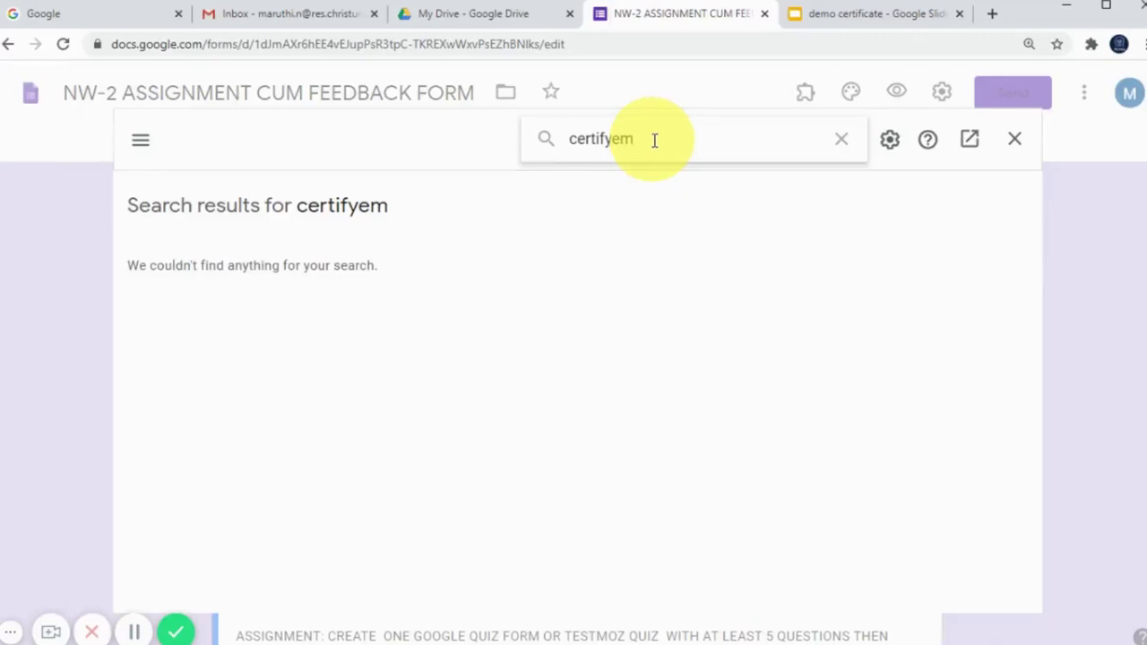
# Search the add-ons for the suggested name Certify'em, check its listing, and close the add-ons window
pyautogui.press('BackSpace')
pyautogui.press('BackSpace')
pyautogui.press('BackSpace')
pyautogui.press('BackSpace')
pyautogui.press('BackSpace')
pyautogui.press('BackSpace')
pyautogui.press('BackSpace')
pyautogui.write('cert')
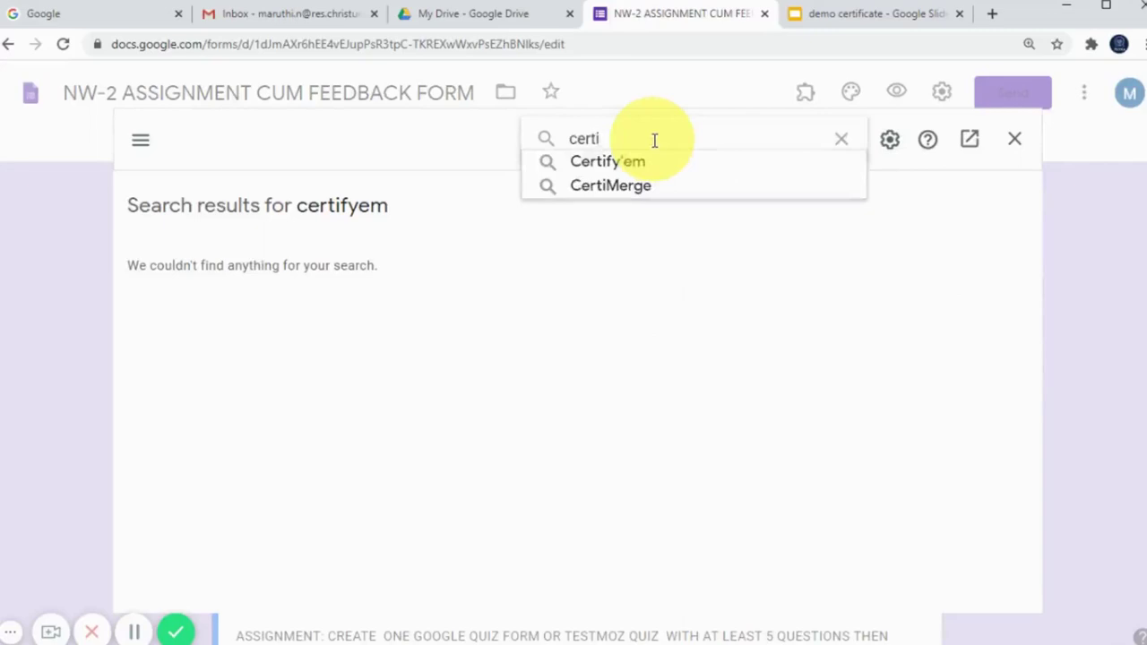
pyautogui.click(618, 163)
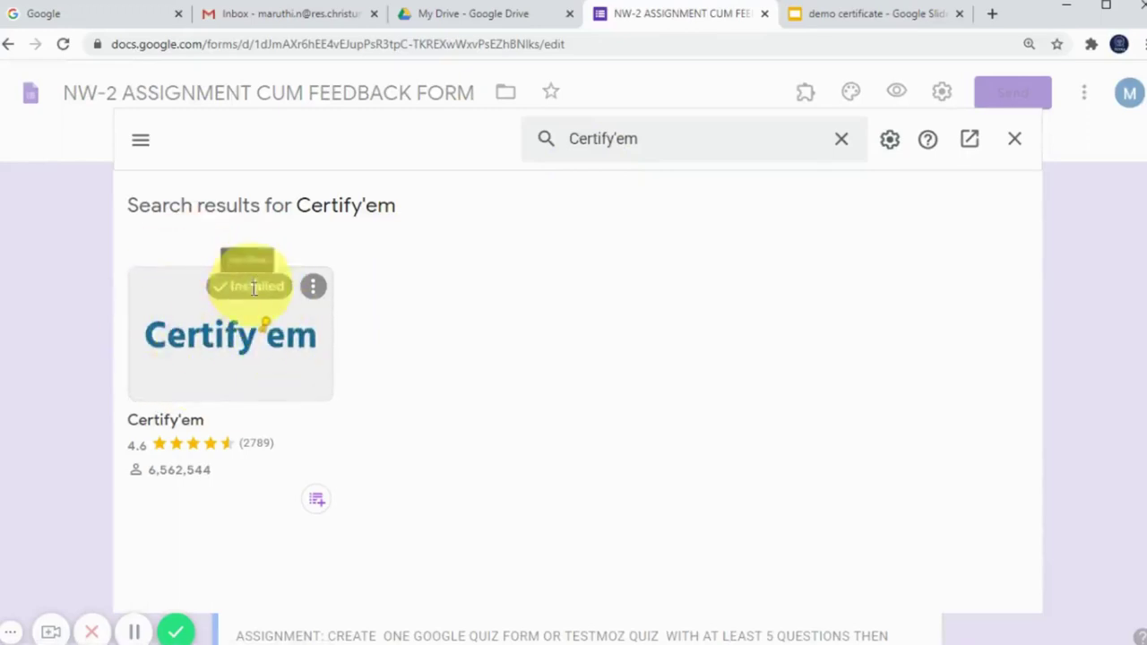
pyautogui.click(843, 146)
pyautogui.click(1014, 140)
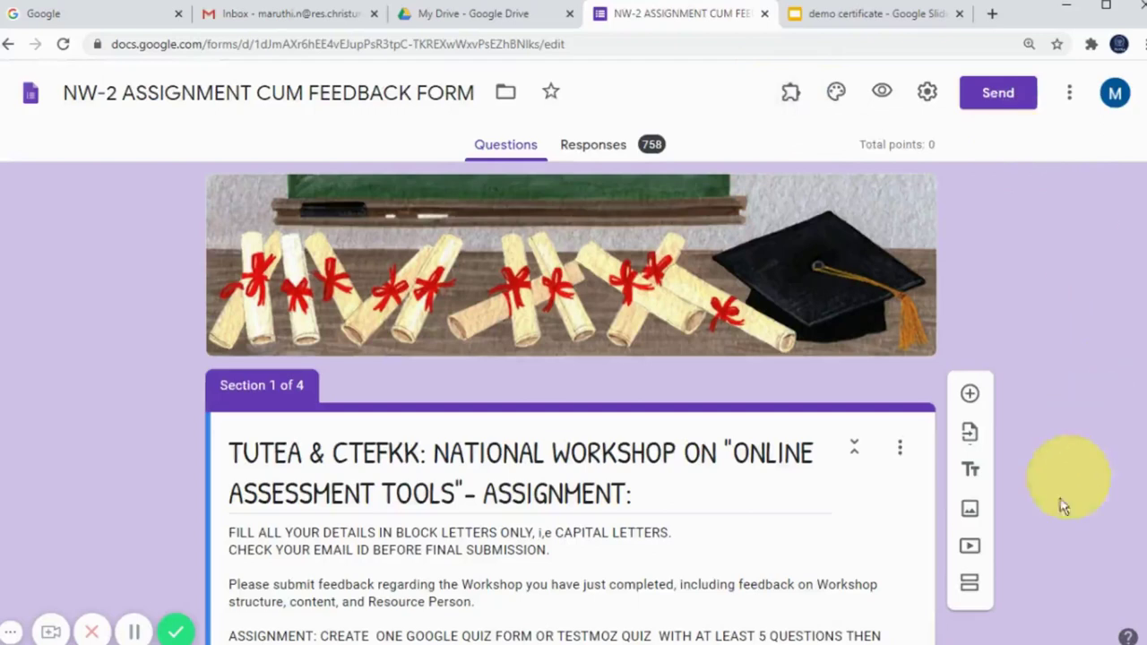
pyautogui.click(792, 94)
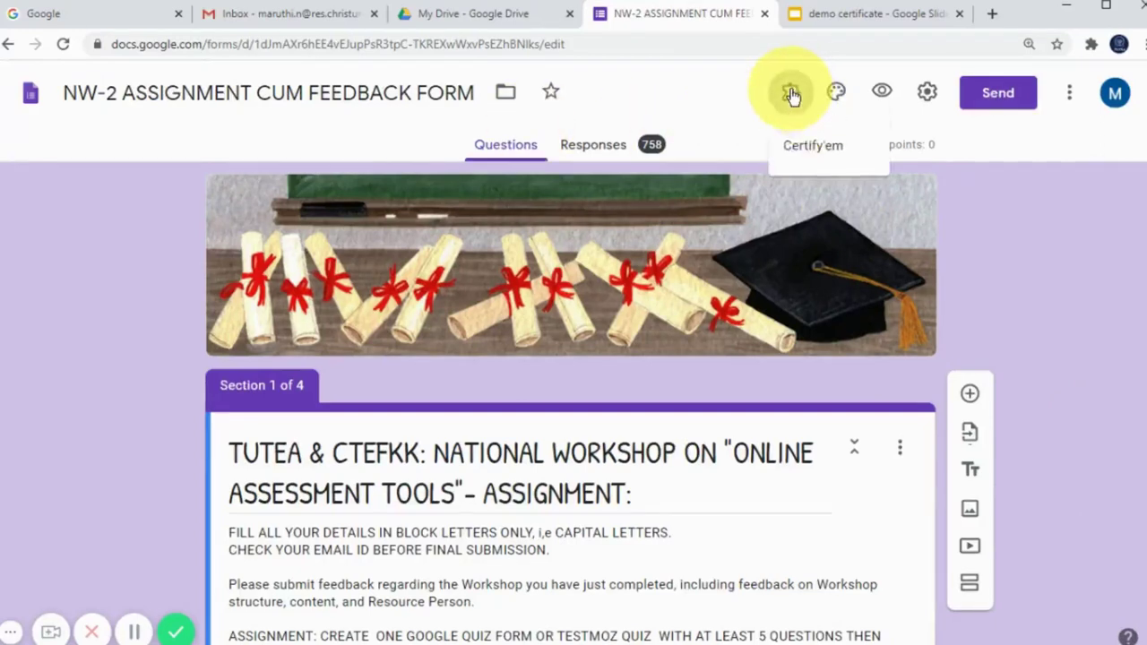
pyautogui.click(815, 153)
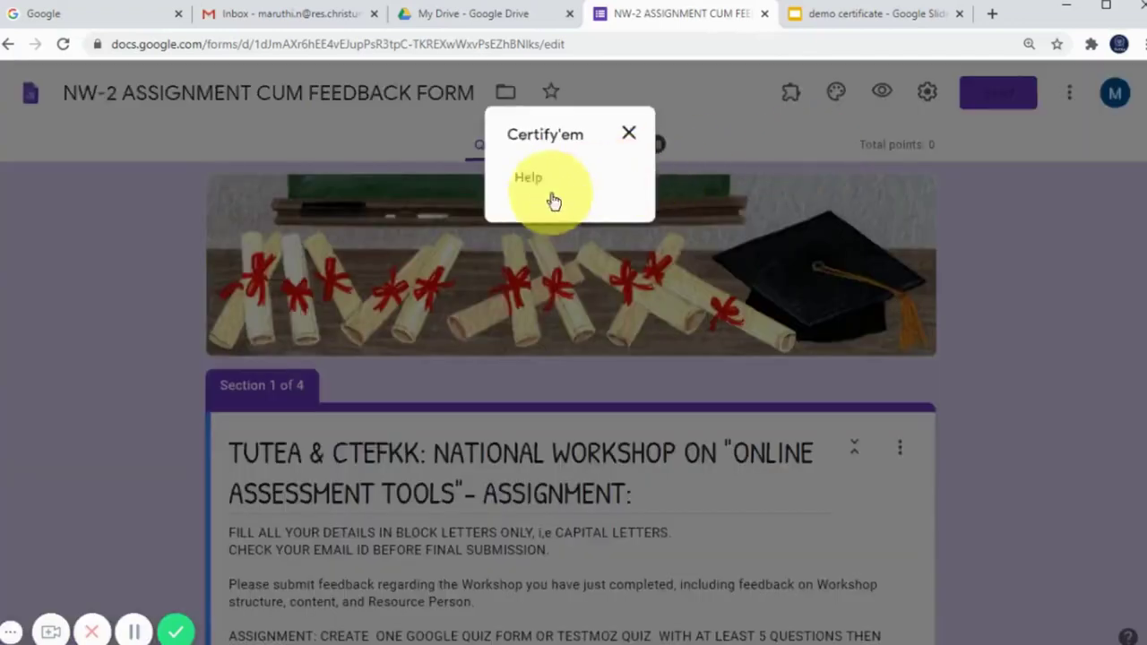
pyautogui.click(628, 132)
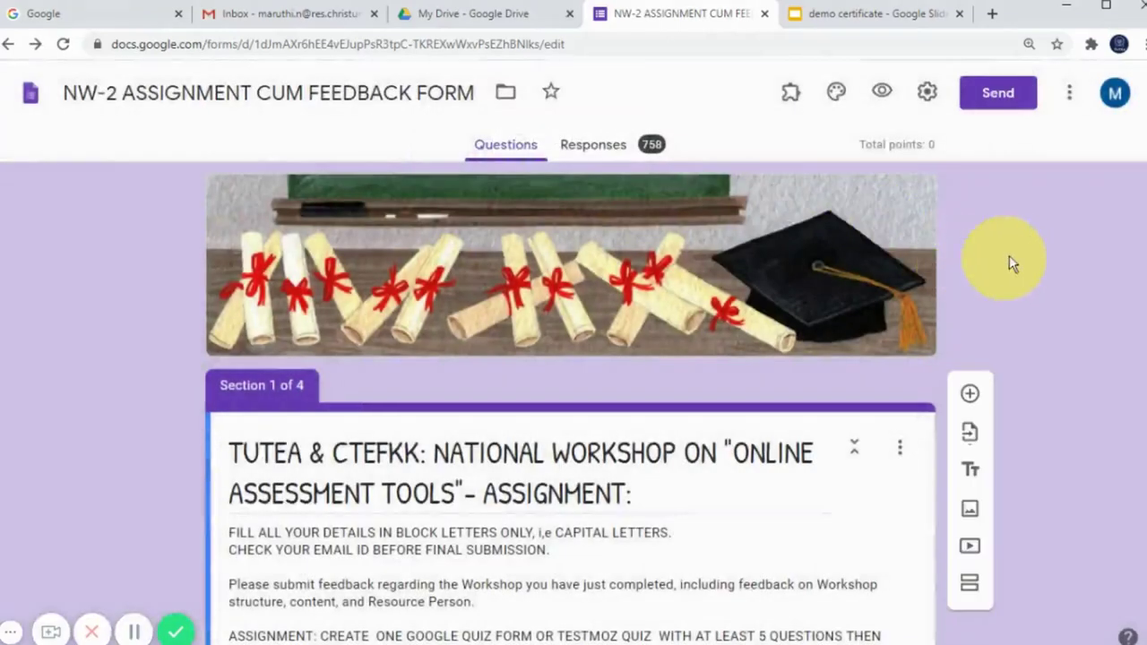
pyautogui.click(791, 92)
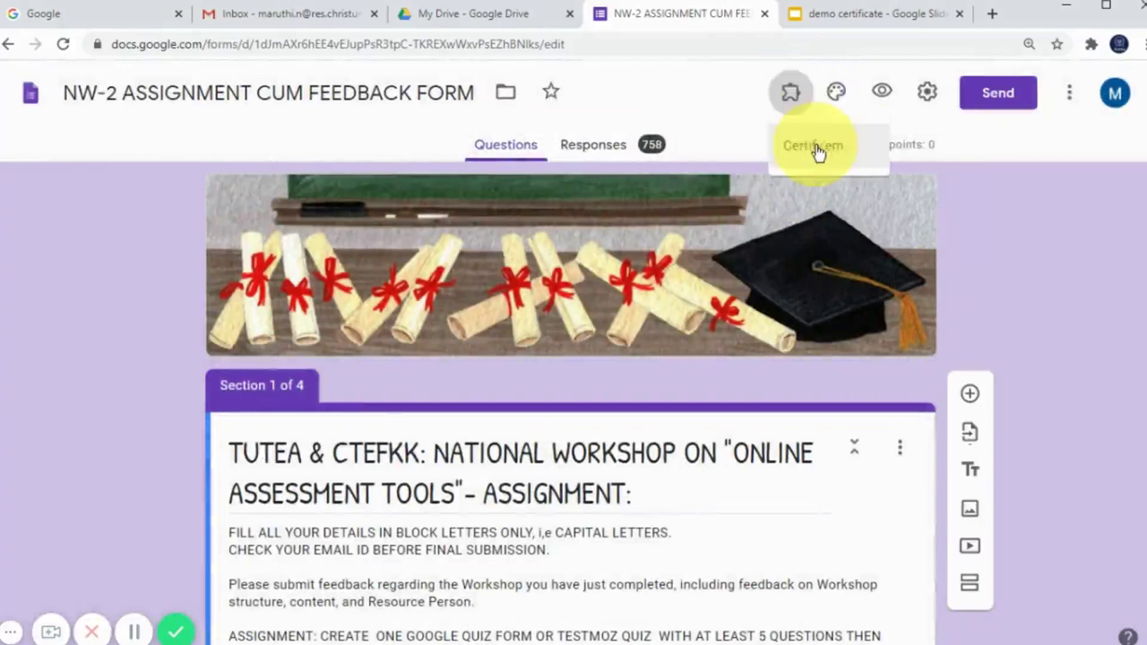
pyautogui.click(815, 150)
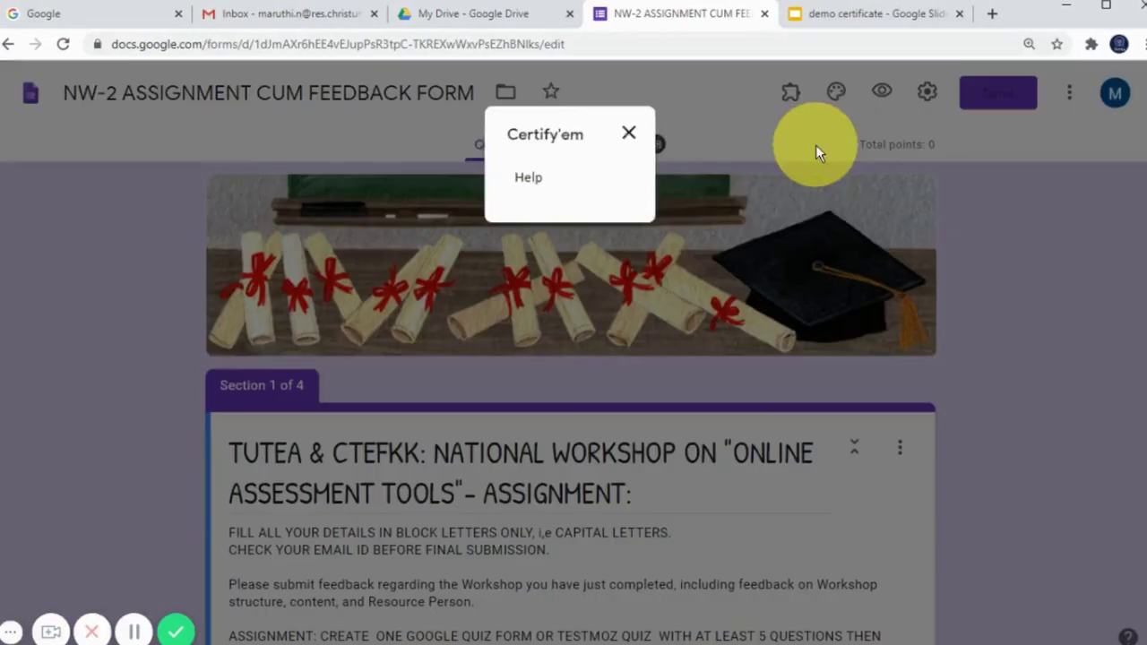
pyautogui.click(627, 134)
# Show the Certify'em controls for the assignment and feedback form
pyautogui.click(134, 631)
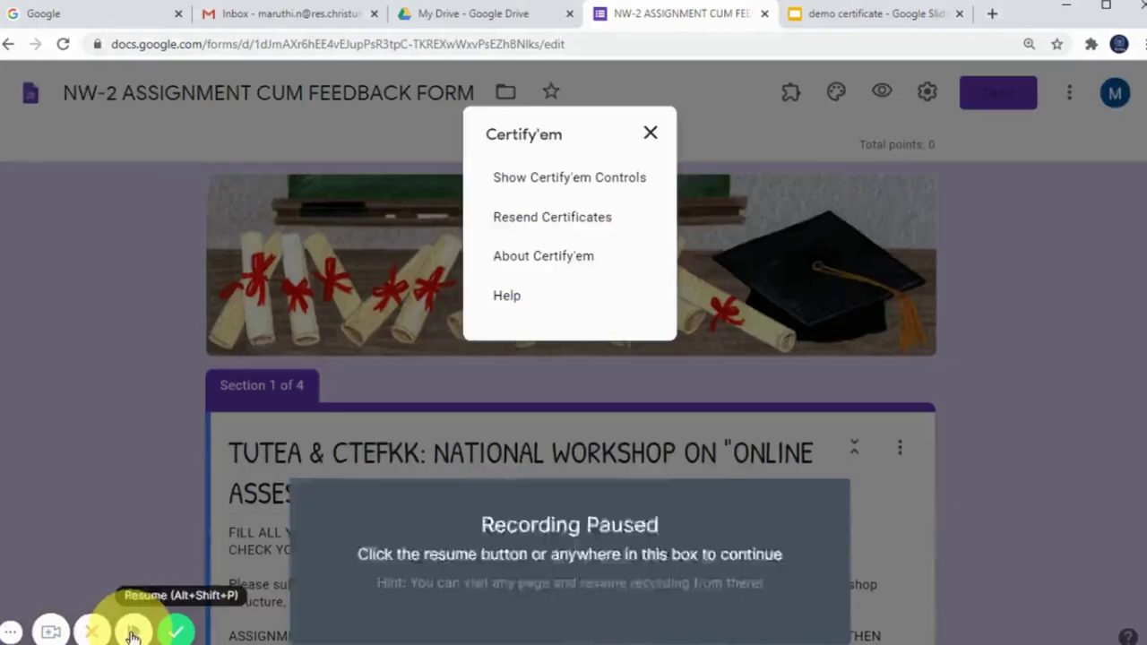
pyautogui.click(132, 634)
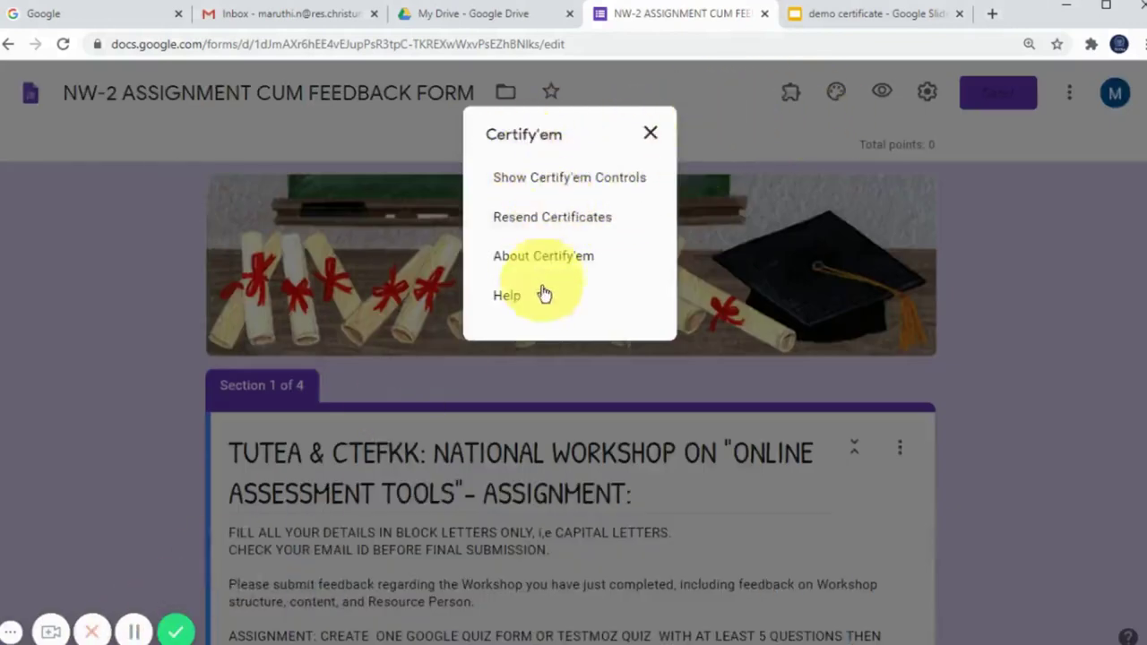
pyautogui.click(559, 180)
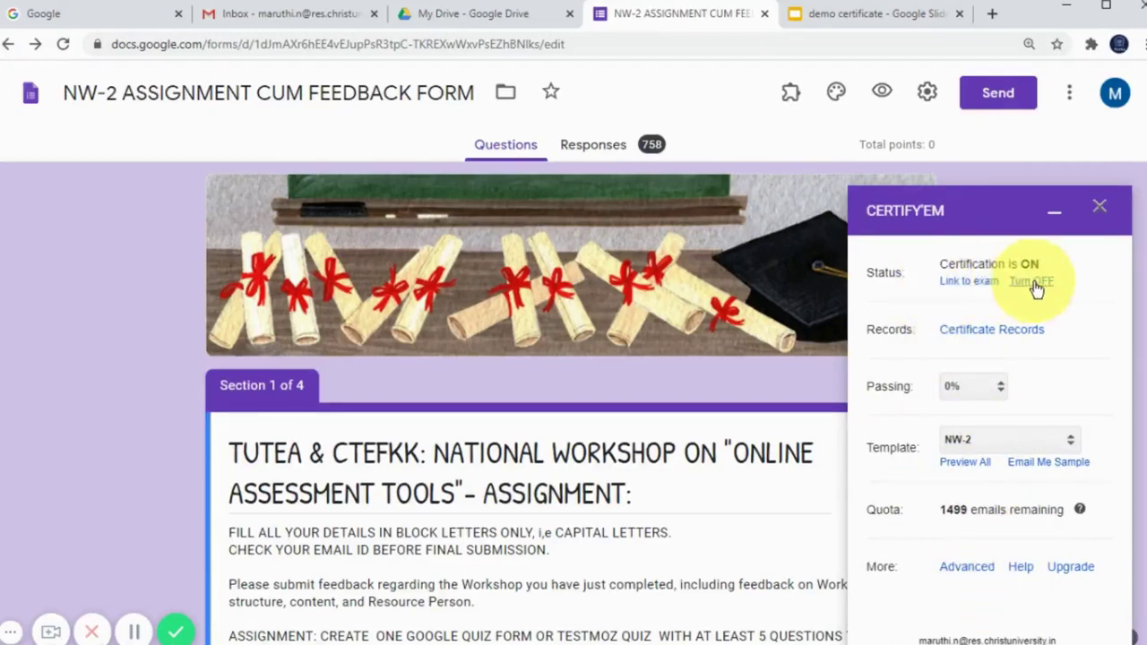
# Choose a custom template in Certify'em, select the demo certificate presentation as the new file, and save the changes
pyautogui.click(808, 14)
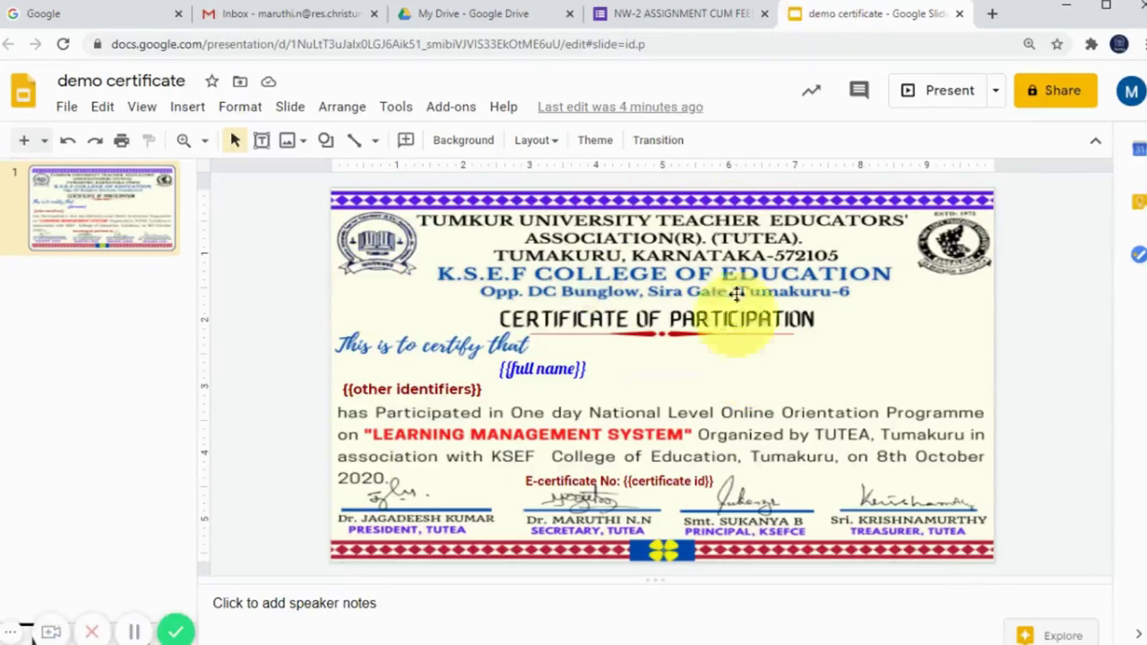
pyautogui.click(656, 18)
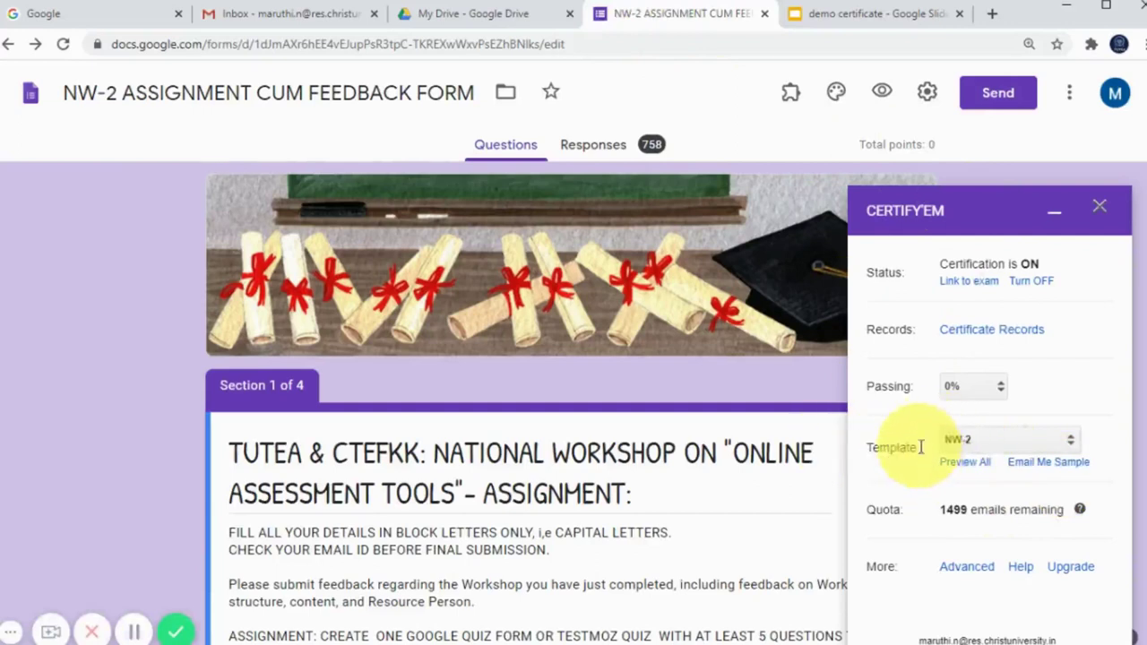
pyautogui.click(1071, 444)
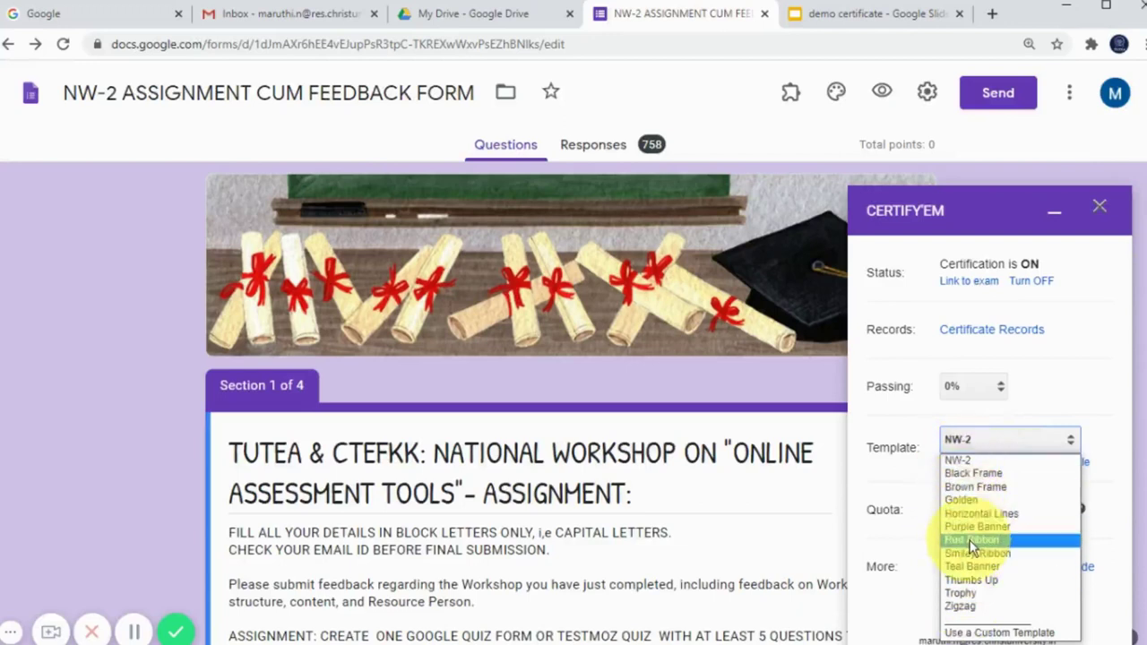
pyautogui.click(1027, 636)
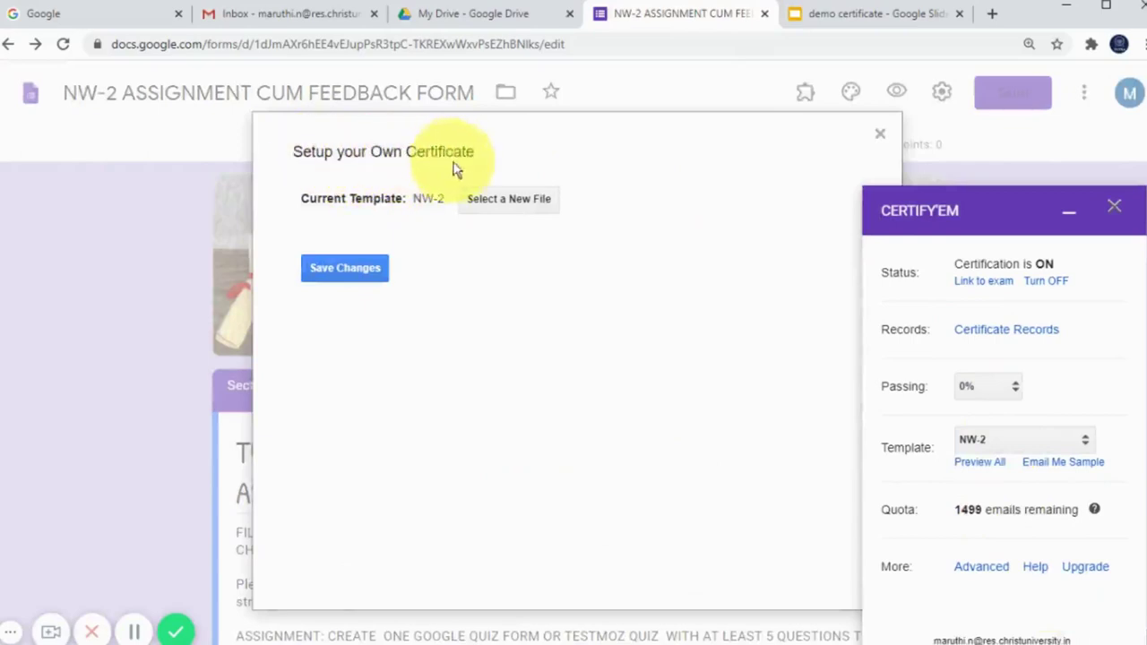
pyautogui.click(500, 199)
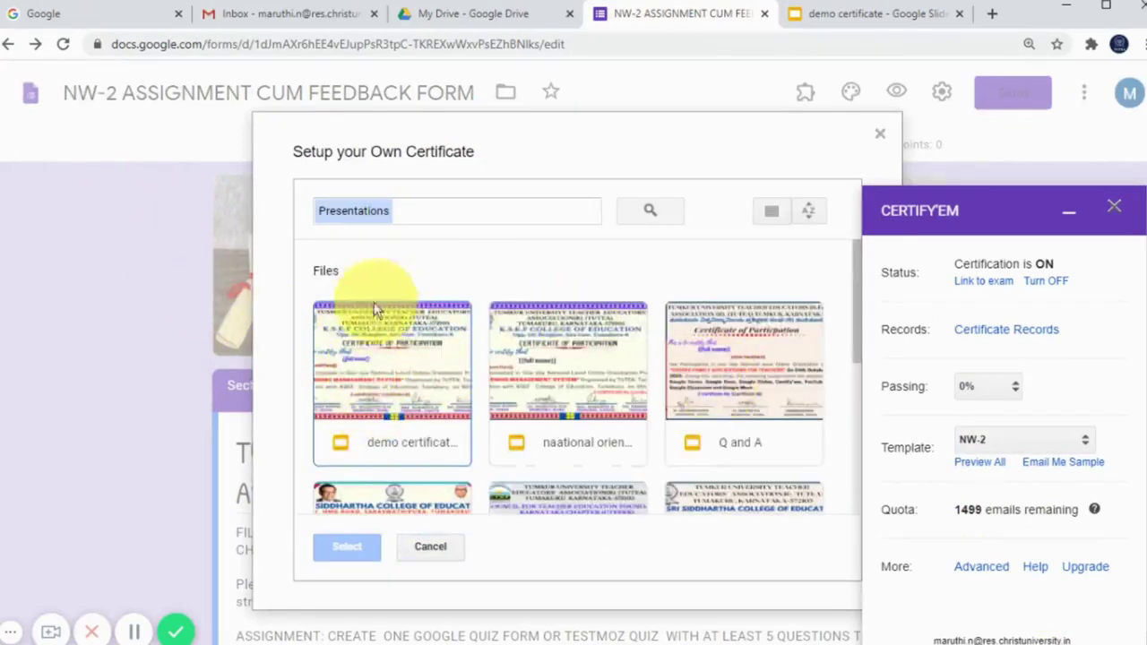
pyautogui.click(397, 353)
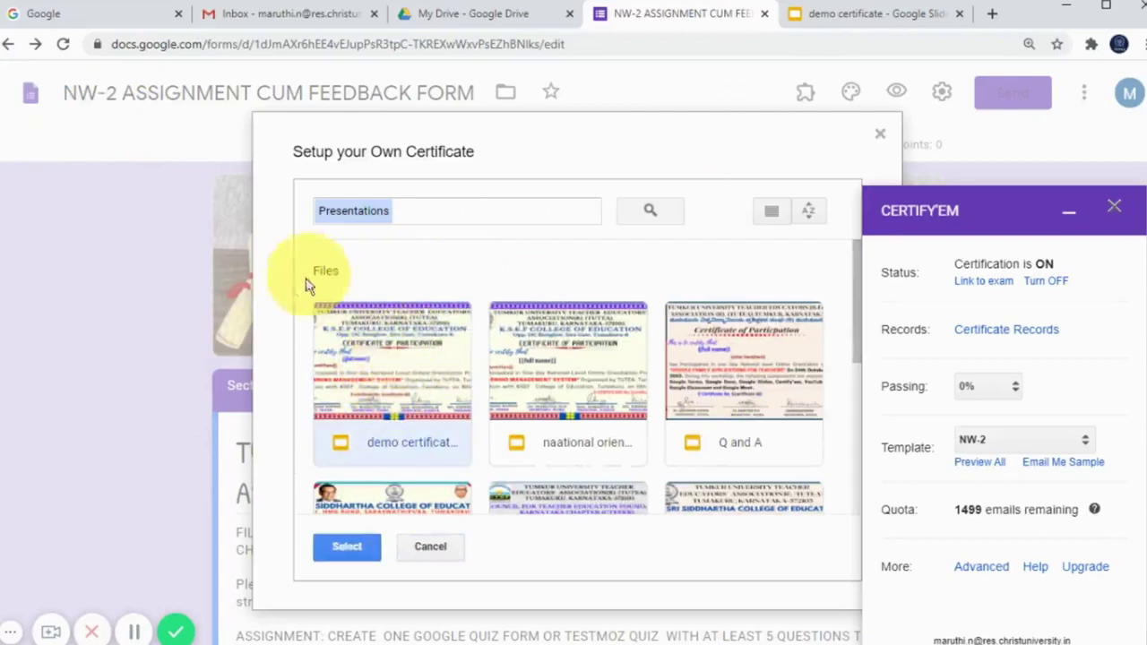
pyautogui.click(332, 545)
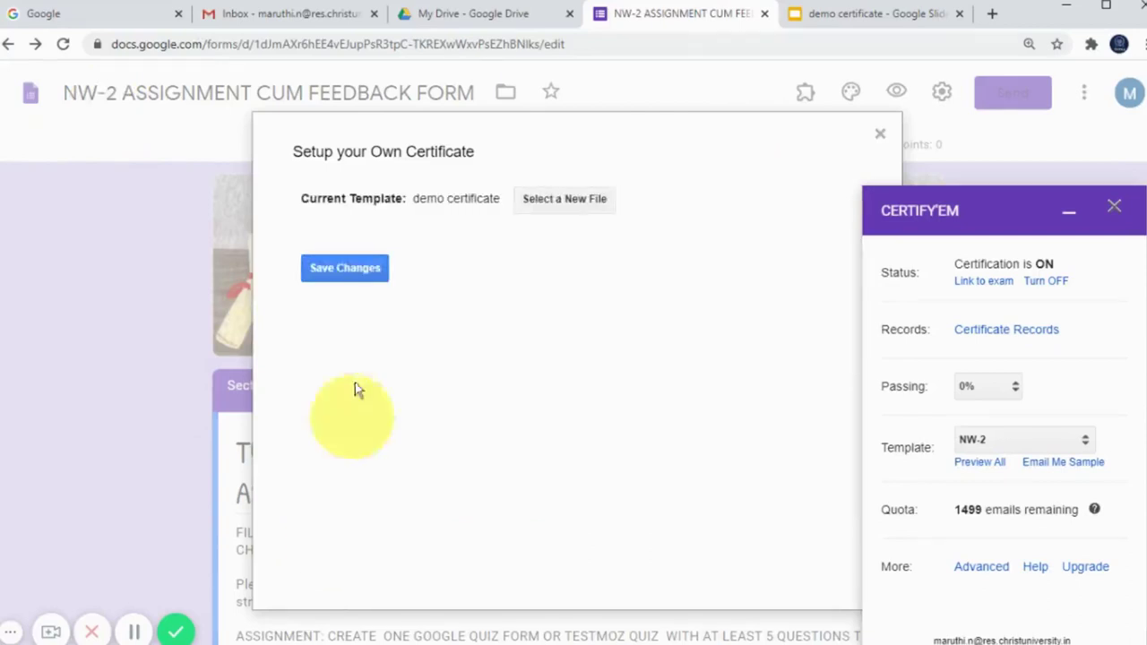
pyautogui.click(343, 268)
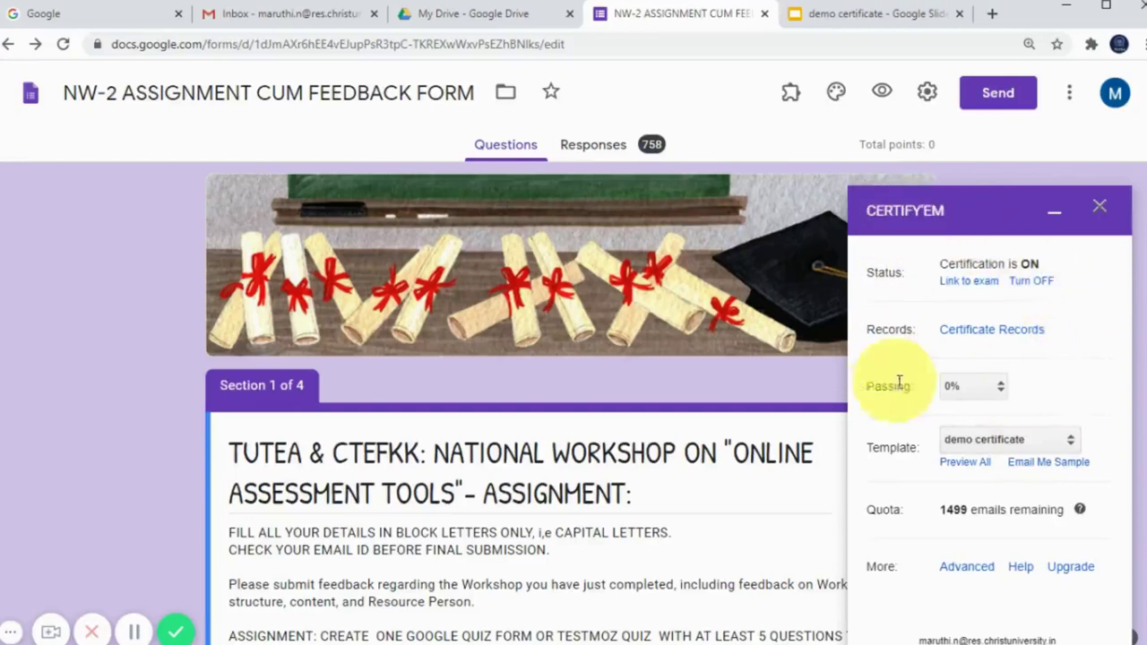
# Email yourself a sample certificate, check its PDF in Gmail, and close the Certify'em controls back in the form
pyautogui.click(1046, 472)
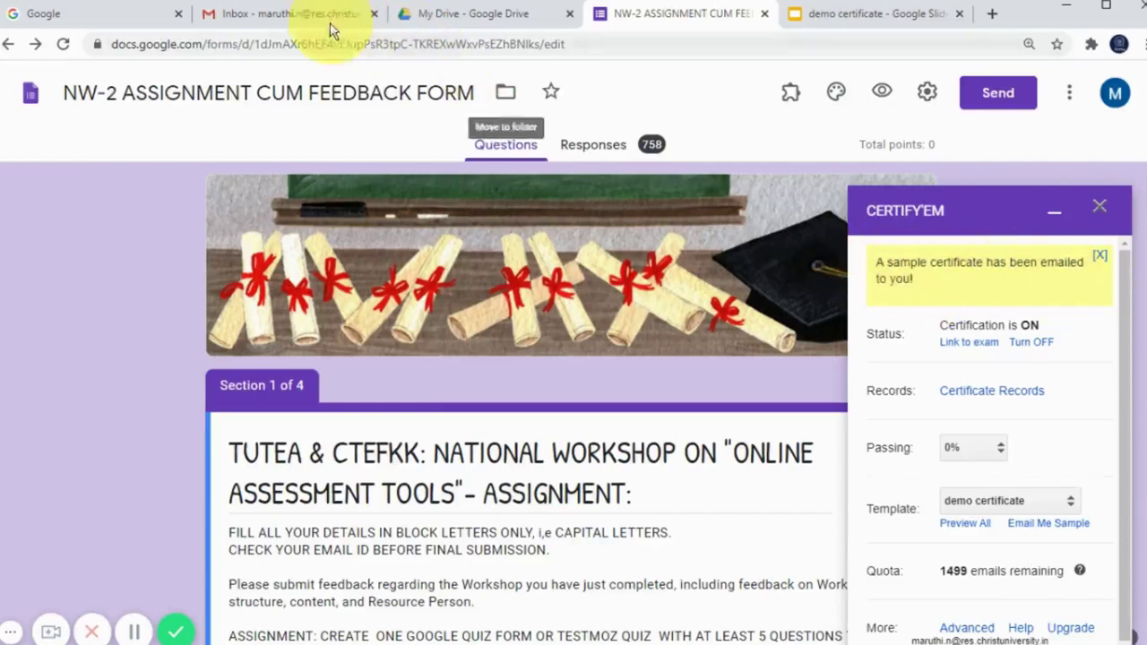
pyautogui.click(277, 13)
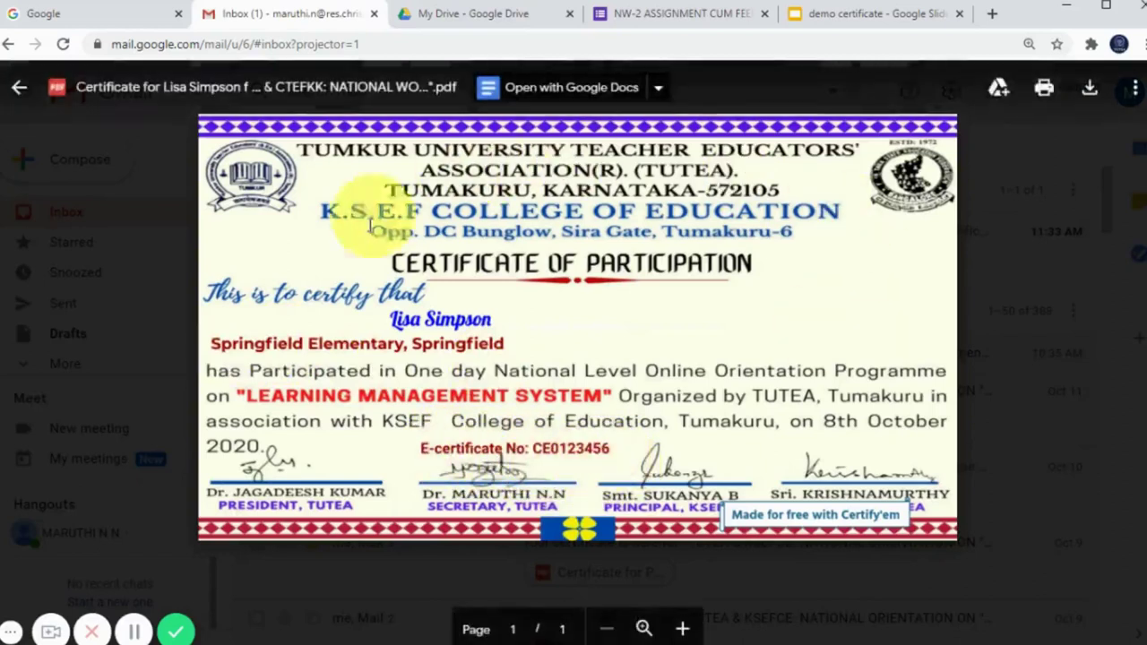
pyautogui.click(19, 87)
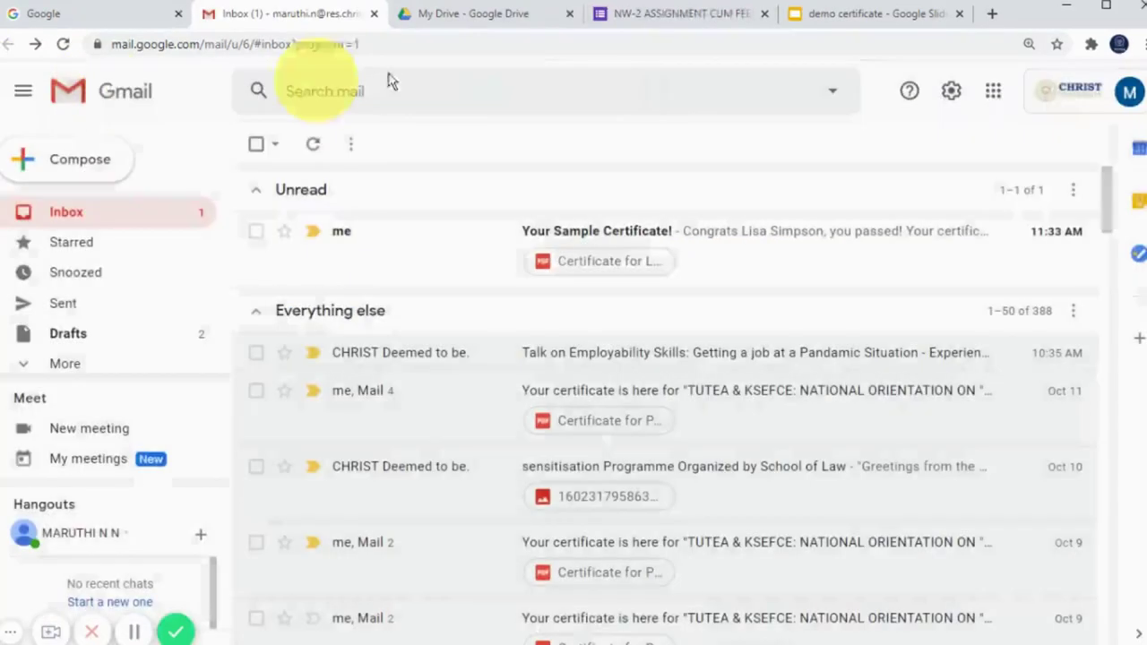
pyautogui.click(681, 15)
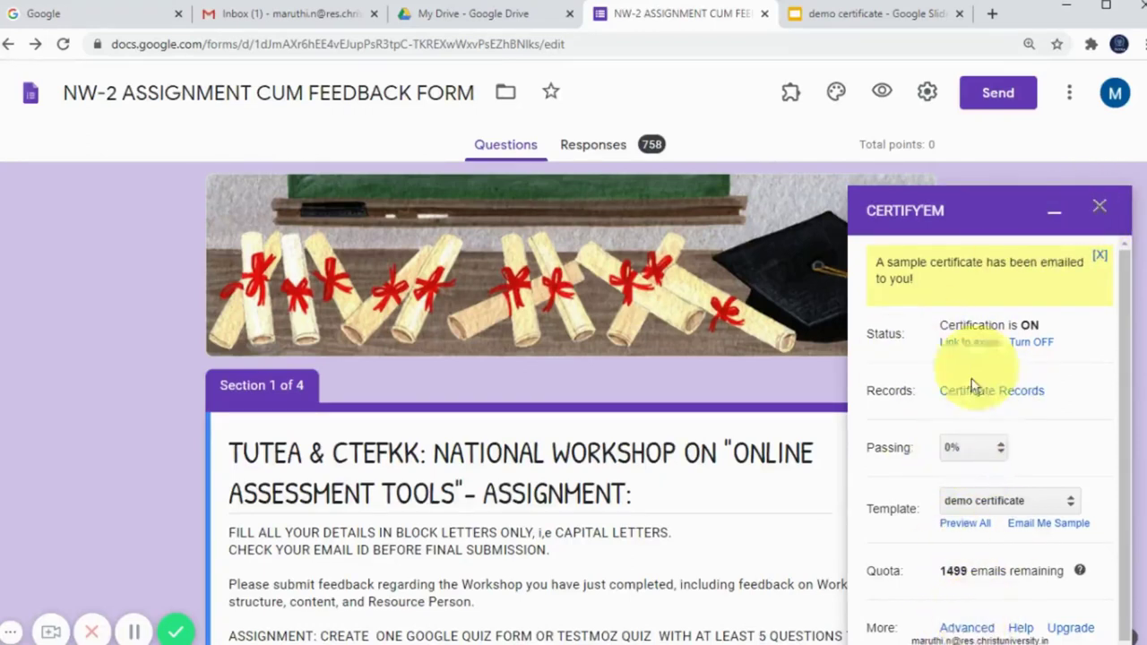
pyautogui.click(1101, 207)
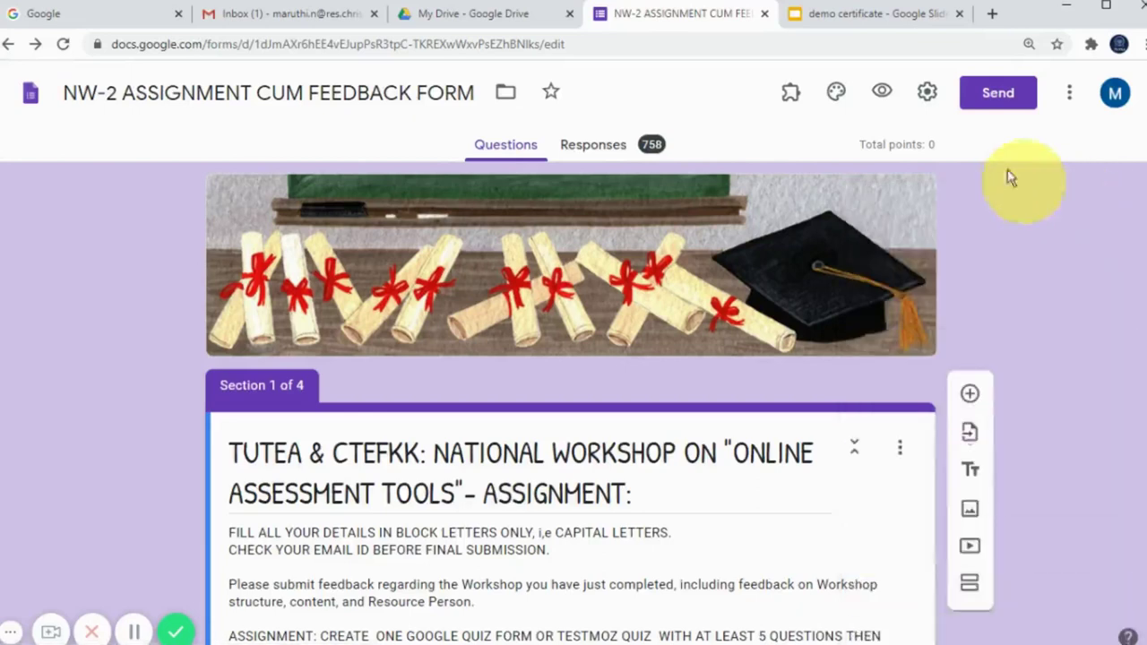
pyautogui.click(858, 16)
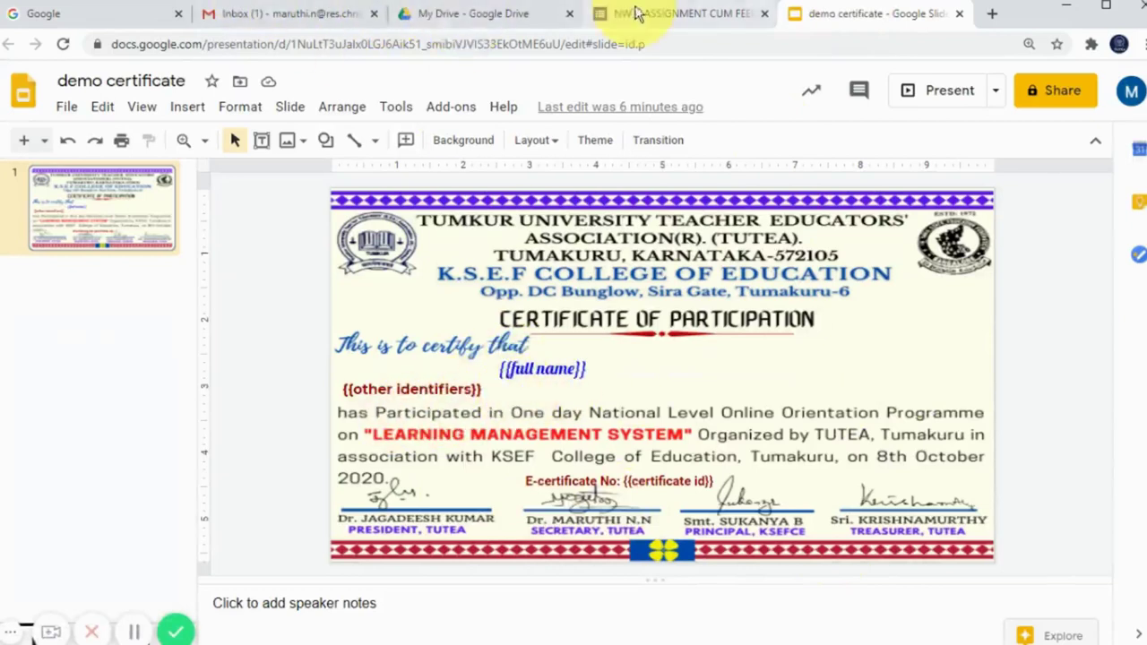
pyautogui.click(126, 13)
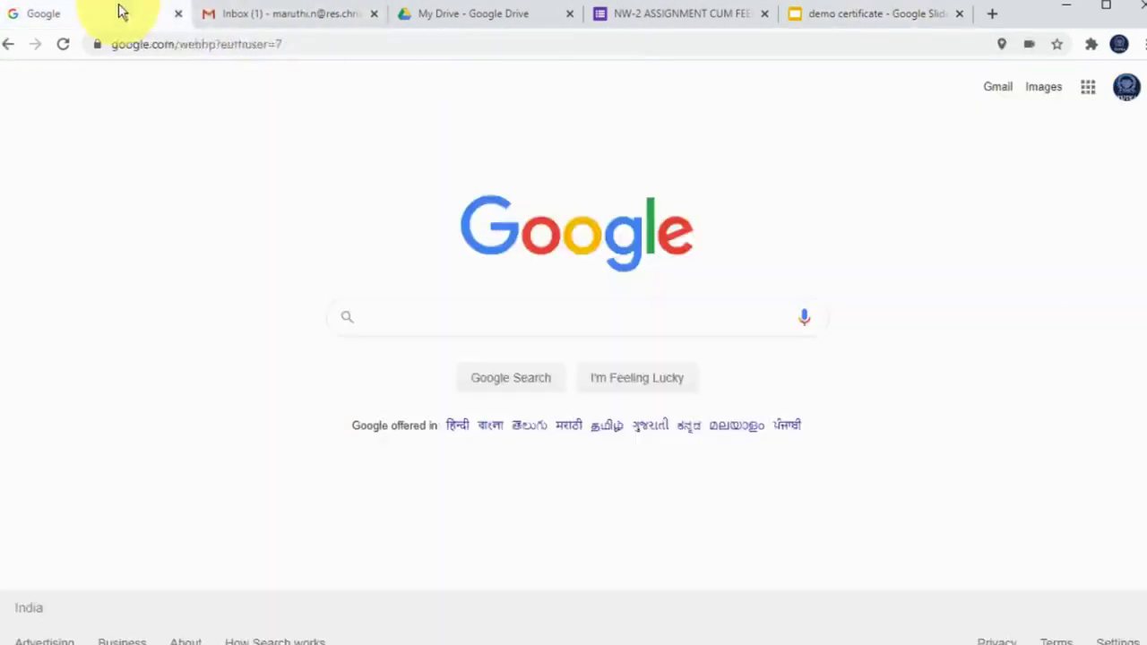
pyautogui.click(265, 18)
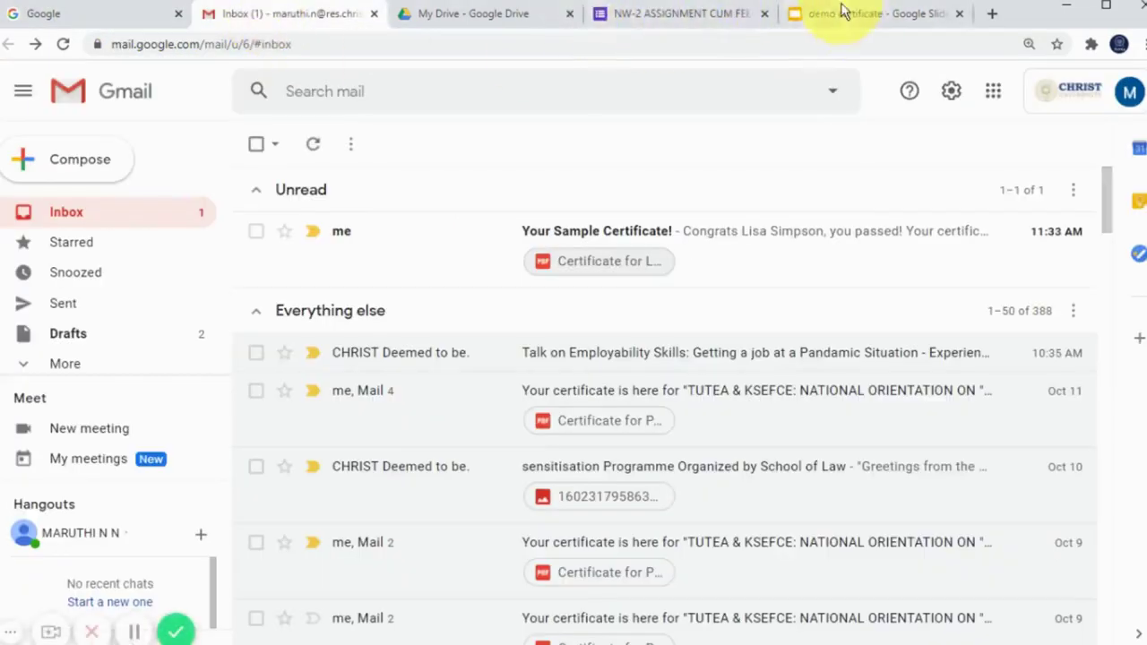
pyautogui.click(596, 14)
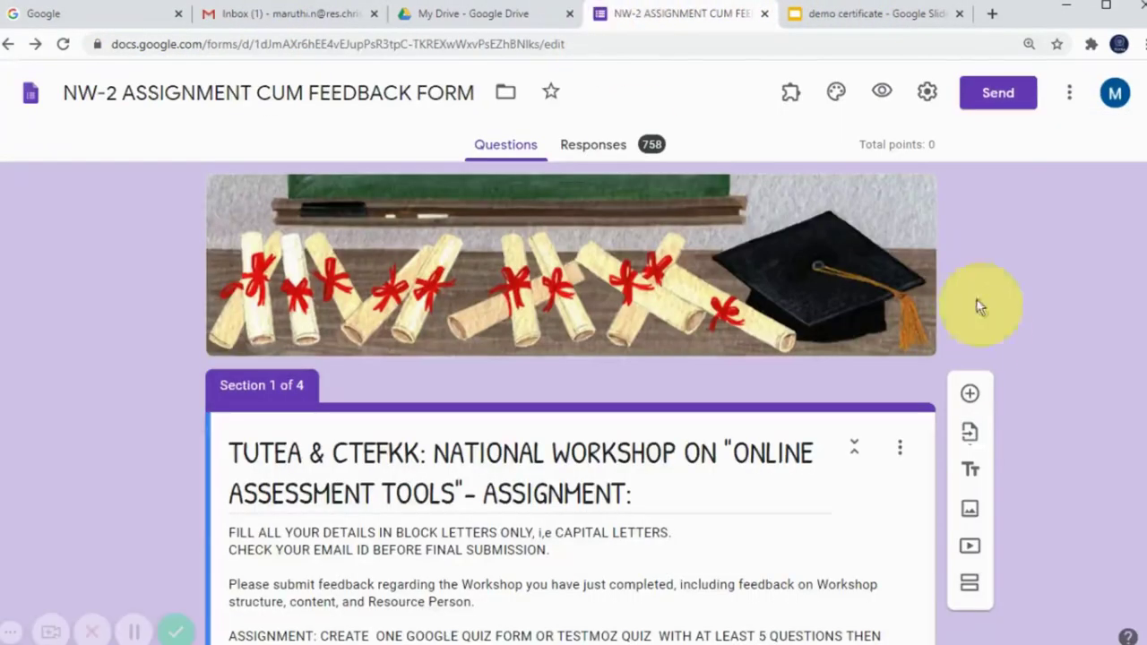